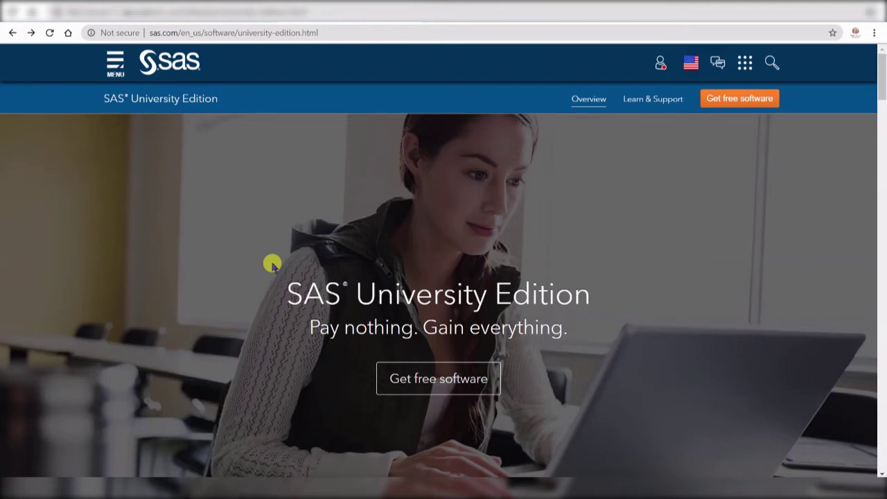
Step: Check the page URL, then go to the University Edition Download & Installation Guide via 'Get free software'
{"action": "left_click", "coordinate": [340, 31]}
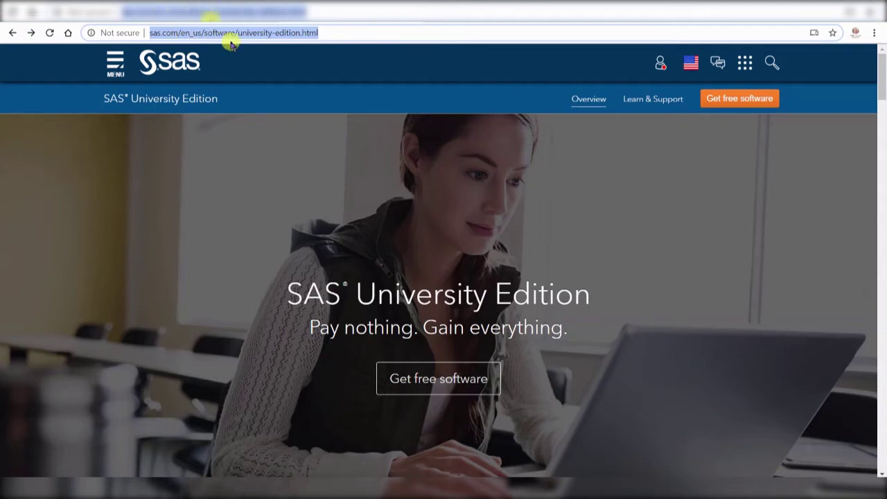
{"action": "left_click", "coordinate": [340, 34]}
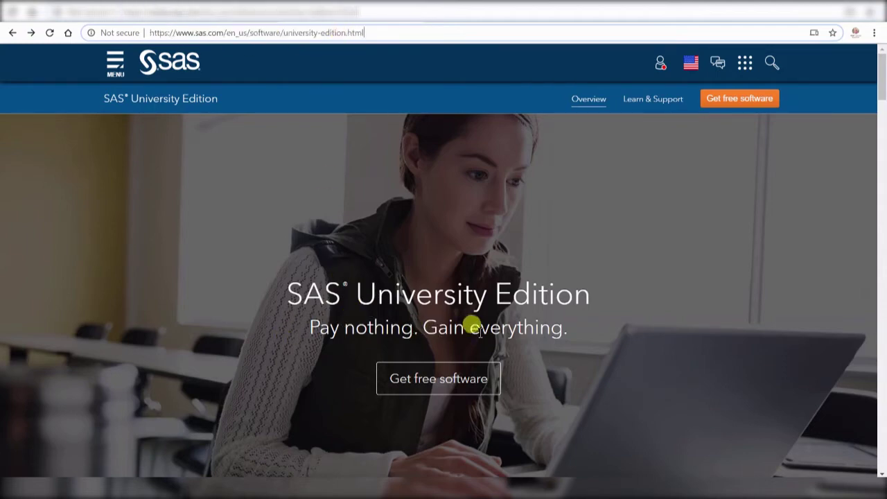
{"action": "left_click", "coordinate": [445, 384]}
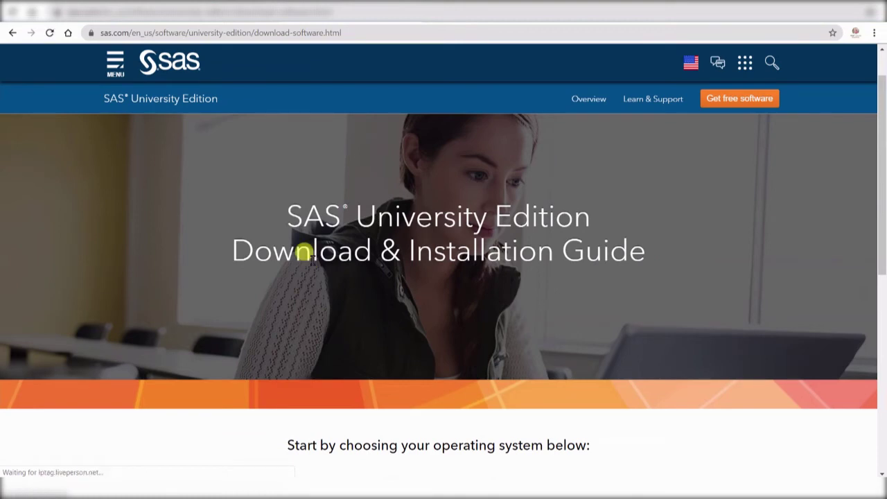
Step: Choose Windows as the operating system and review requirements such as 64-bit hardware and 1GB RAM
{"action": "scroll", "coordinate": [311, 260], "scroll_direction": "down", "scroll_amount": 5}
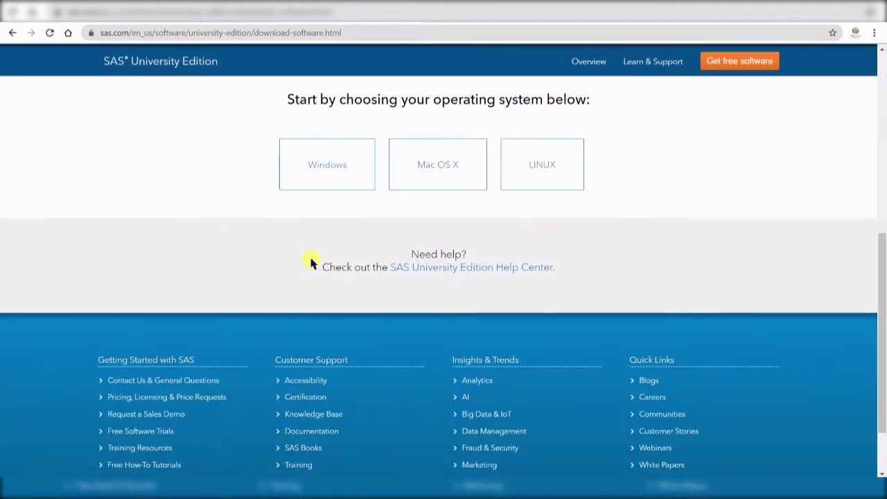
{"action": "scroll", "coordinate": [311, 262], "scroll_direction": "up", "scroll_amount": 1}
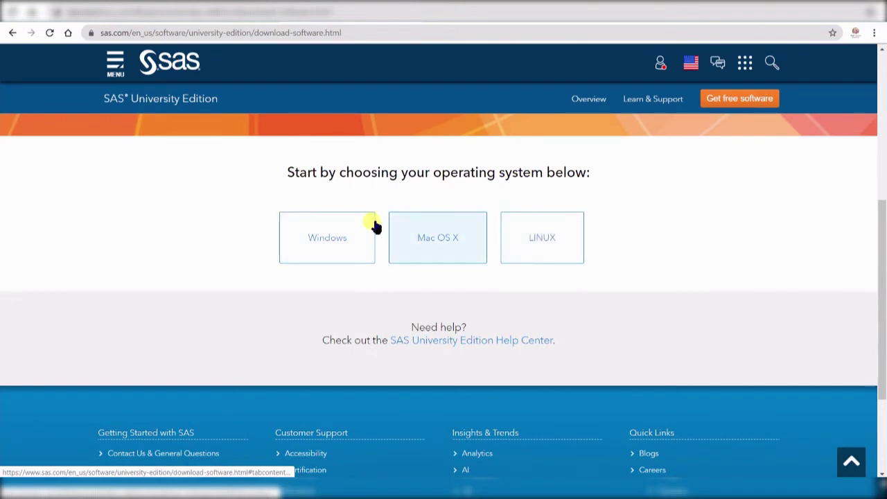
{"action": "left_click", "coordinate": [339, 235]}
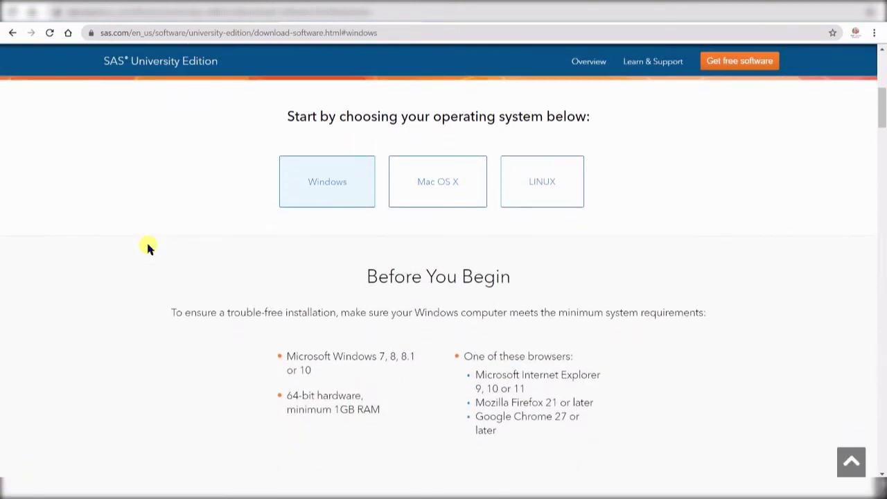
{"action": "scroll", "coordinate": [148, 247], "scroll_direction": "down", "scroll_amount": 2}
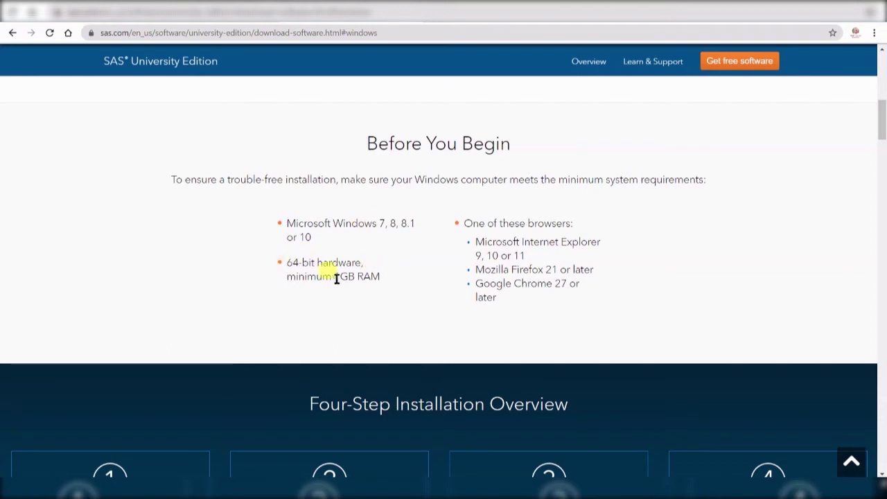
{"action": "left_click_drag", "start_coordinate": [336, 278], "coordinate": [374, 279]}
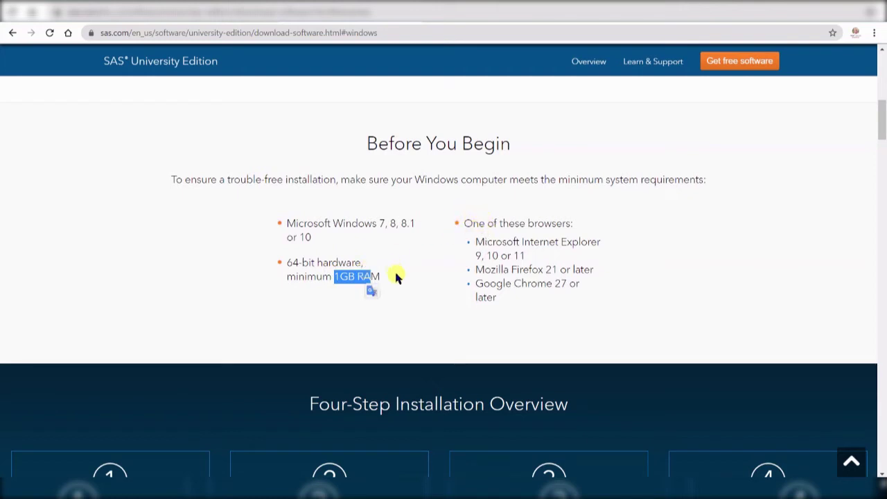
{"action": "left_click", "coordinate": [196, 272]}
{"action": "scroll", "coordinate": [196, 273], "scroll_direction": "down", "scroll_amount": 1}
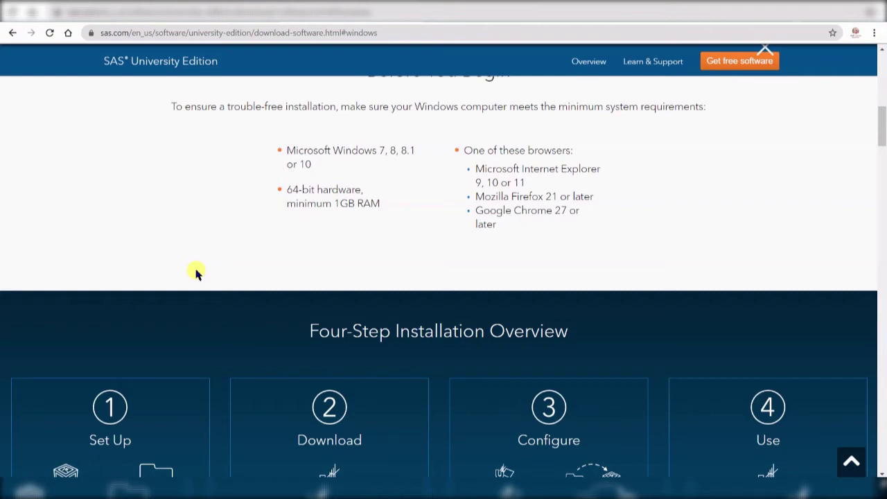
{"action": "scroll", "coordinate": [196, 274], "scroll_direction": "down", "scroll_amount": 3}
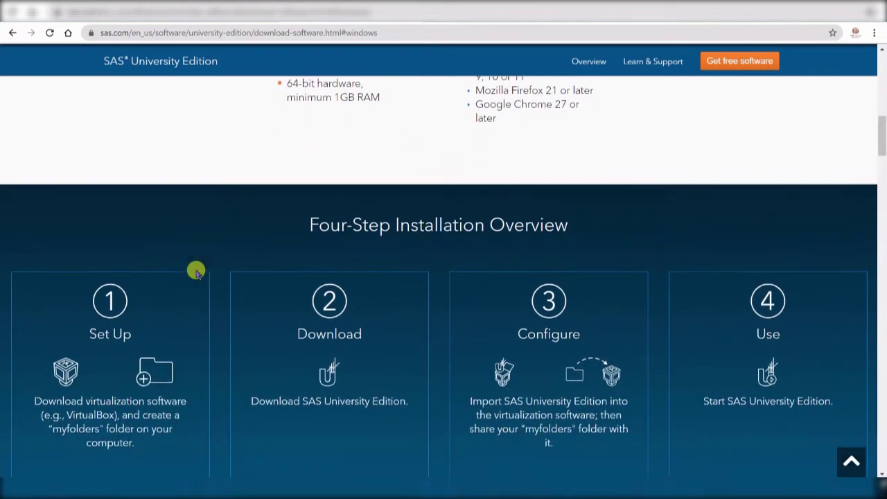
{"action": "scroll", "coordinate": [195, 273], "scroll_direction": "down", "scroll_amount": 2}
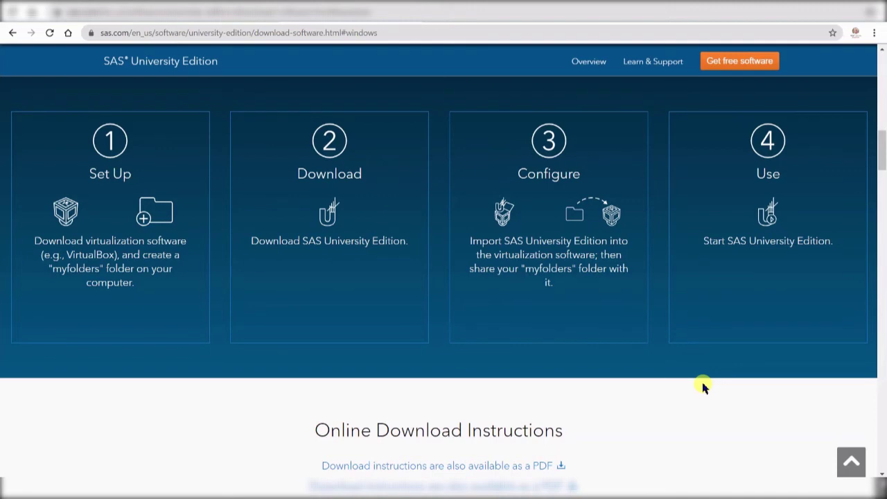
Step: Scroll the guide down to the Set Up section's 'Download VirtualBox for Windows' link
{"action": "scroll", "coordinate": [172, 276], "scroll_direction": "down", "scroll_amount": 8}
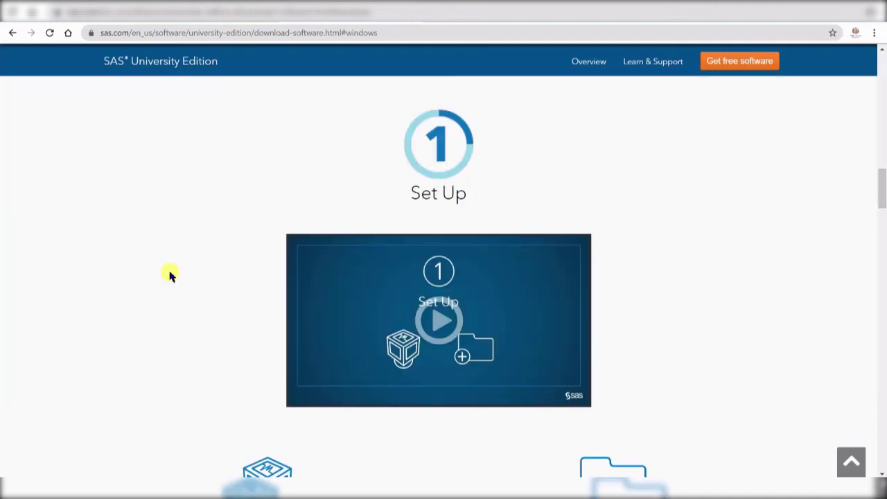
{"action": "scroll", "coordinate": [171, 276], "scroll_direction": "down", "scroll_amount": 4}
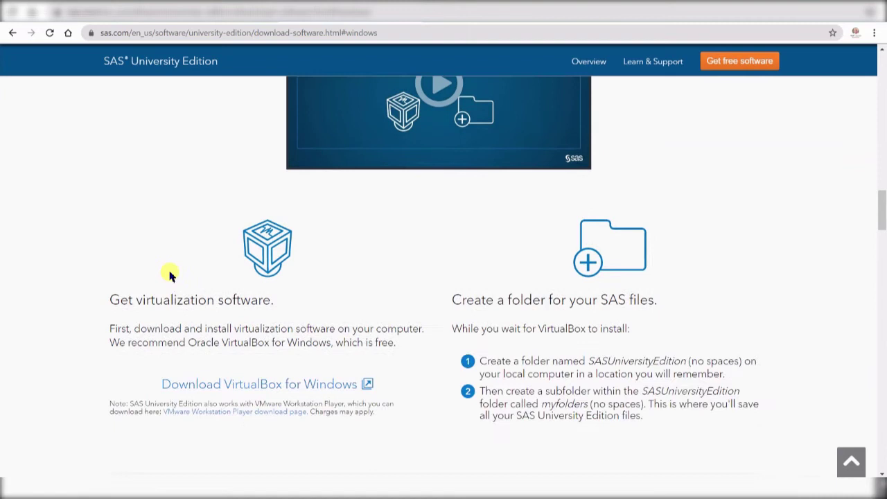
{"action": "scroll", "coordinate": [171, 275], "scroll_direction": "up", "scroll_amount": 4}
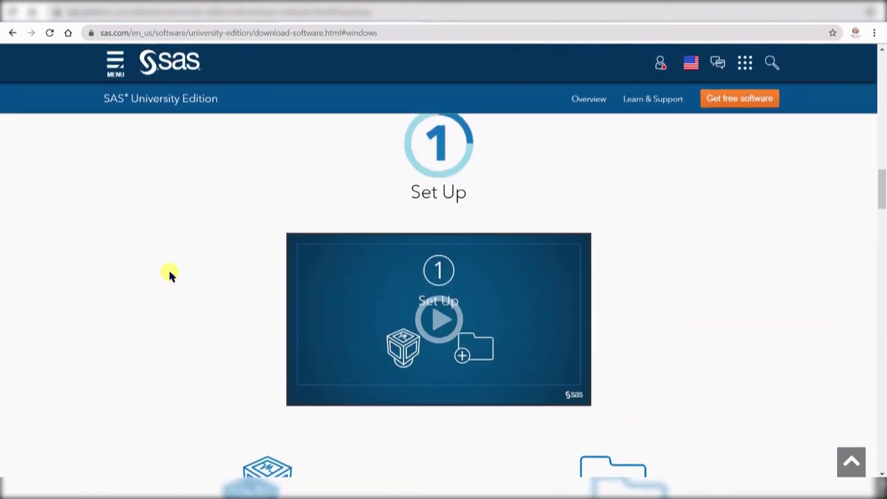
{"action": "scroll", "coordinate": [171, 276], "scroll_direction": "down", "scroll_amount": 1}
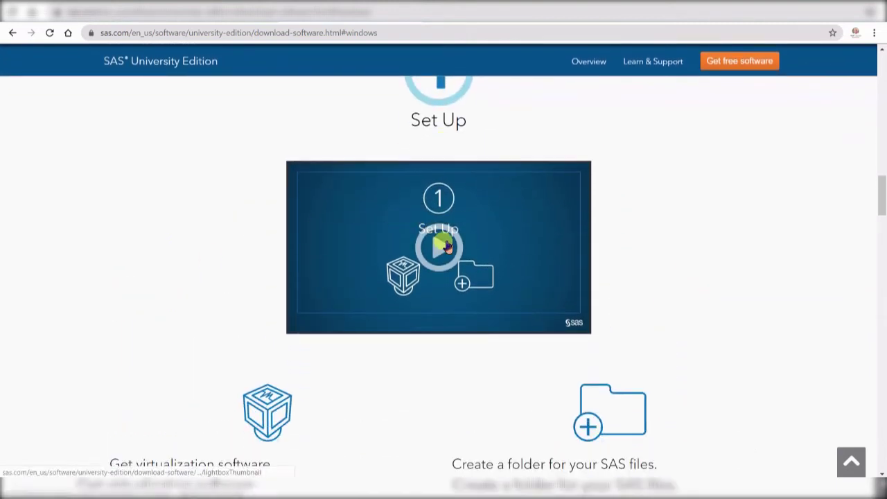
{"action": "scroll", "coordinate": [207, 309], "scroll_direction": "down", "scroll_amount": 3}
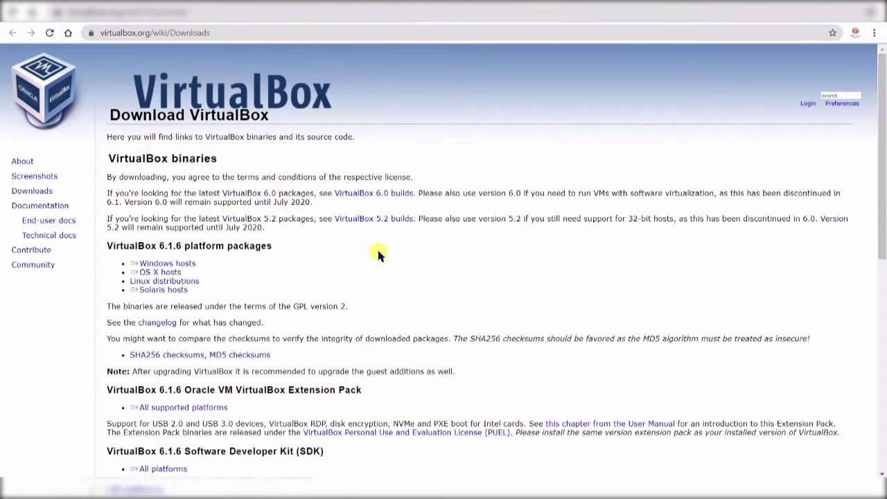
Step: Save the Windows hosts installer VirtualBox-6.1.6-137129-Win.exe into D:\Apps
{"action": "scroll", "coordinate": [385, 257], "scroll_direction": "down", "scroll_amount": 2}
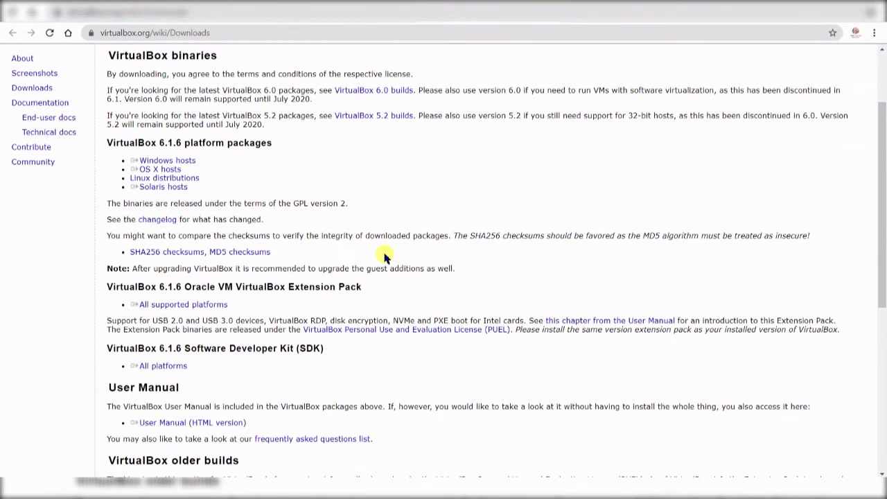
{"action": "left_click", "coordinate": [169, 160]}
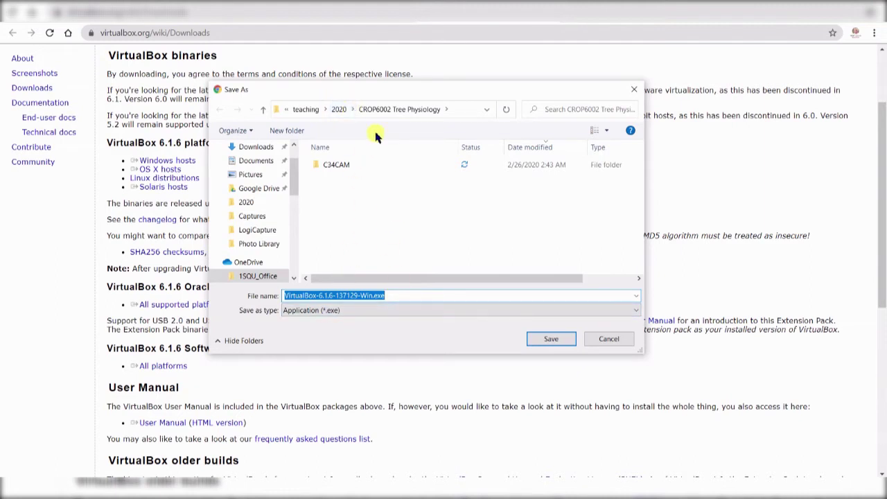
{"action": "left_click", "coordinate": [294, 269]}
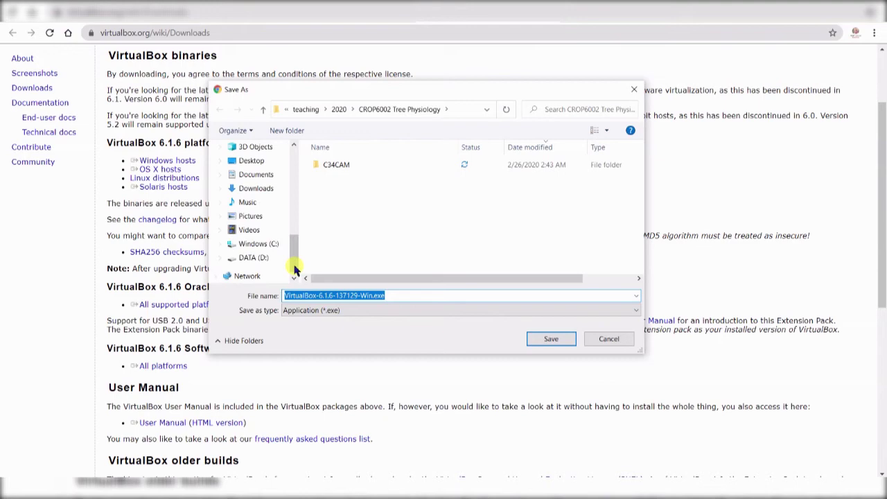
{"action": "left_click", "coordinate": [261, 258]}
{"action": "double_click", "coordinate": [345, 182]}
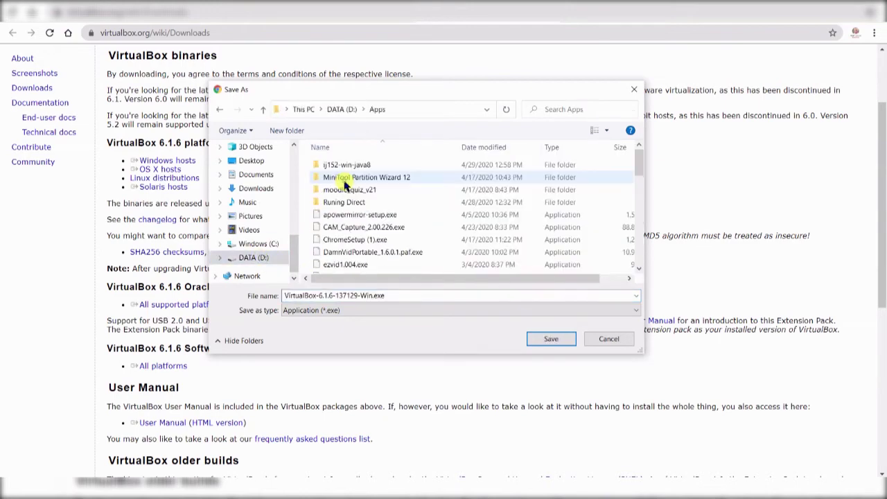
{"action": "left_click", "coordinate": [563, 339]}
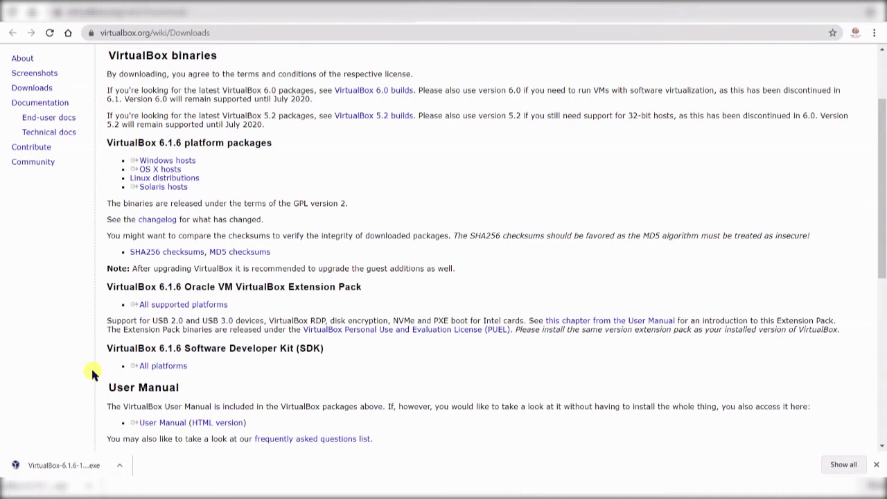
Step: Install VirtualBox 6.1.6 with default options, accepting the network interfaces warning, and launch it
{"action": "left_click", "coordinate": [59, 466]}
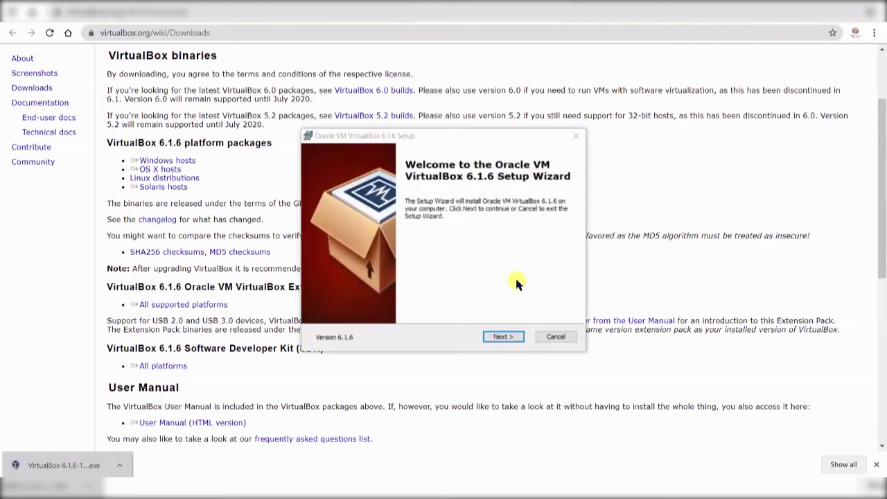
{"action": "left_click", "coordinate": [504, 337]}
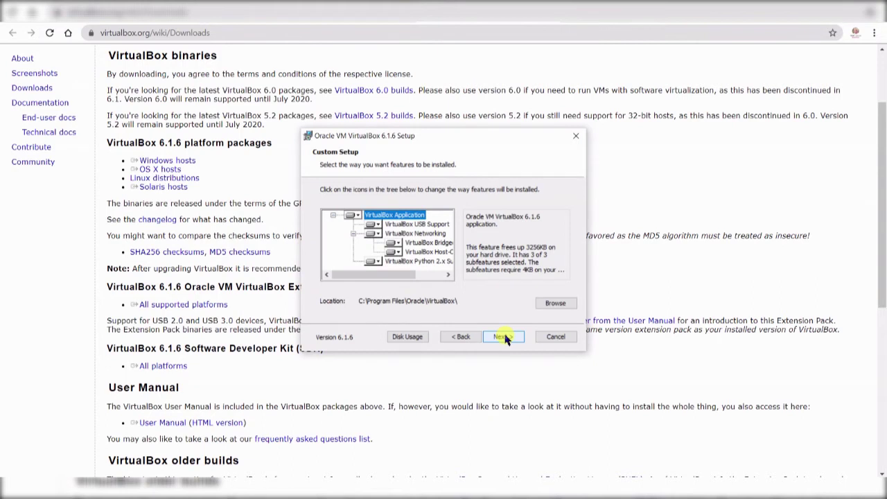
{"action": "left_click", "coordinate": [504, 337]}
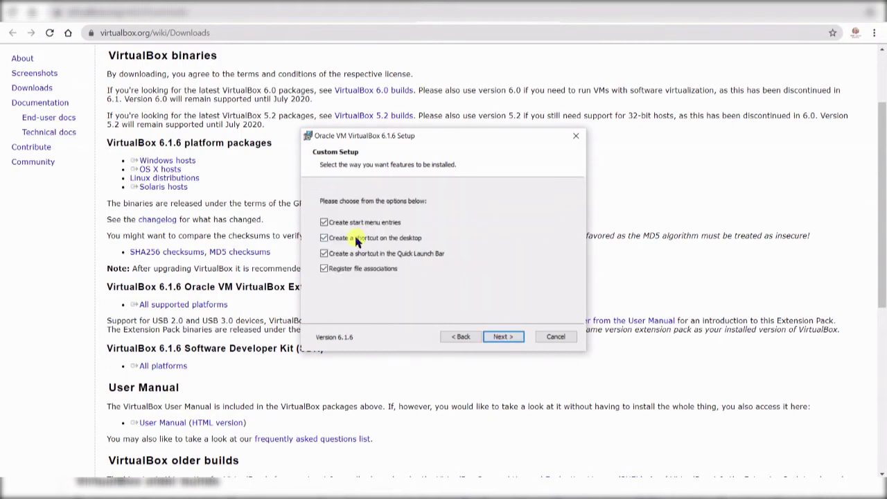
{"action": "left_click", "coordinate": [503, 337]}
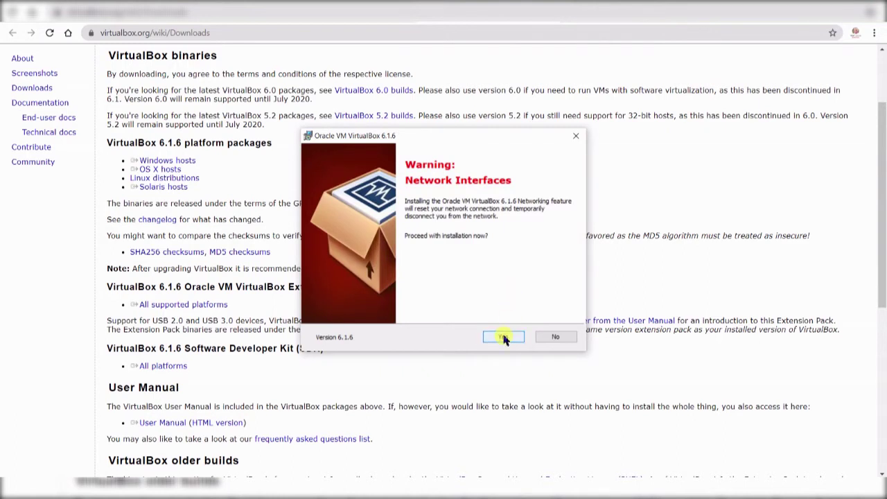
{"action": "left_click", "coordinate": [504, 337]}
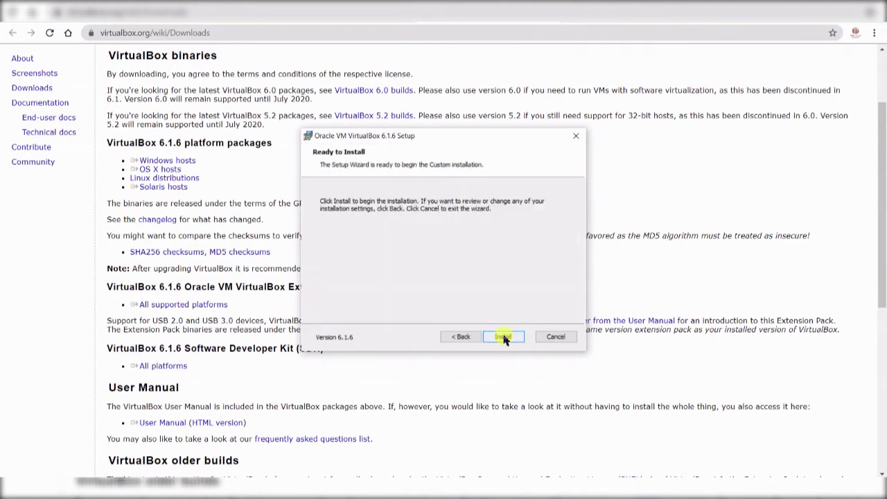
{"action": "left_click", "coordinate": [503, 337]}
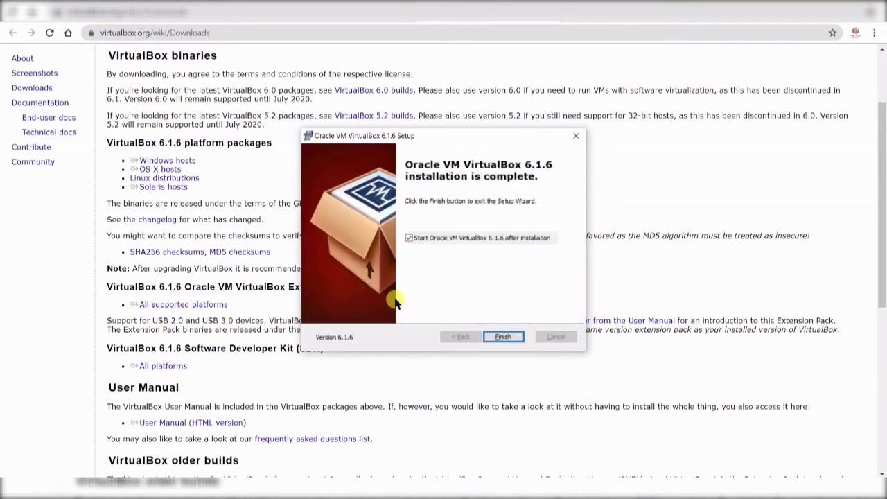
{"action": "left_click", "coordinate": [504, 340]}
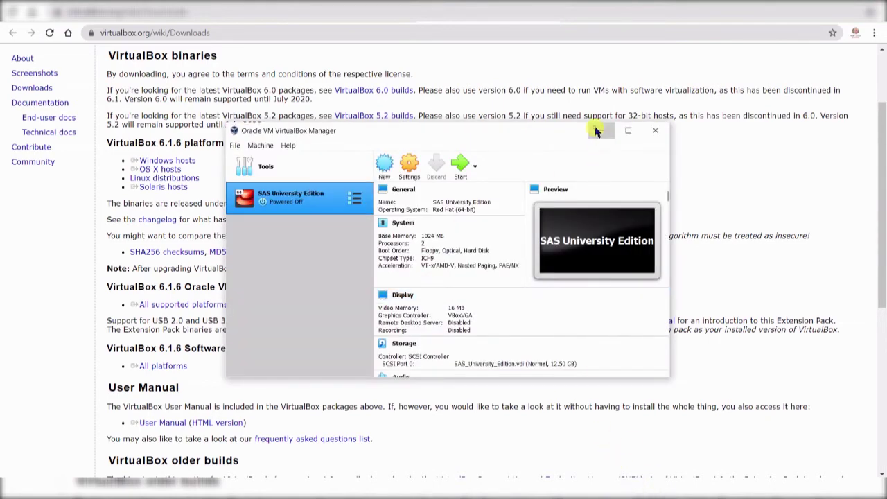
Step: Minimize VirtualBox Manager, find the guide's SASUniversityEdition folder step, and bring up the Start menu
{"action": "left_click", "coordinate": [597, 132]}
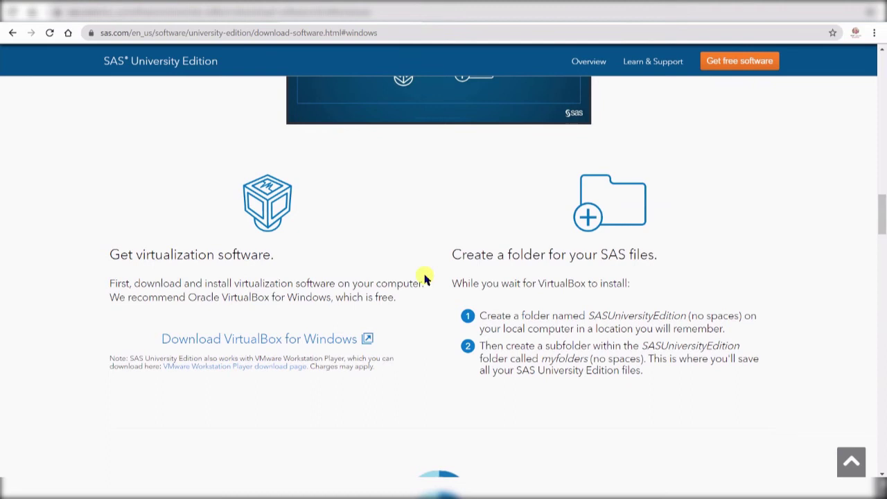
{"action": "scroll", "coordinate": [420, 304], "scroll_direction": "down", "scroll_amount": 2}
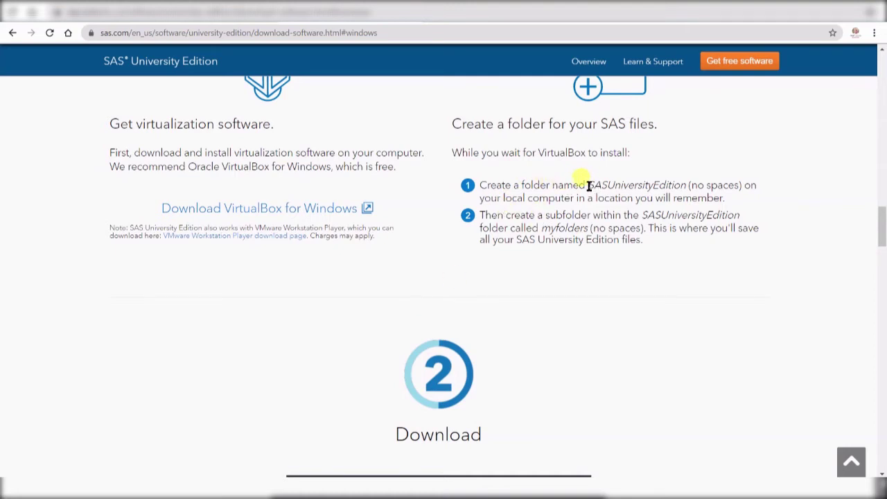
{"action": "left_click_drag", "start_coordinate": [588, 186], "coordinate": [692, 185]}
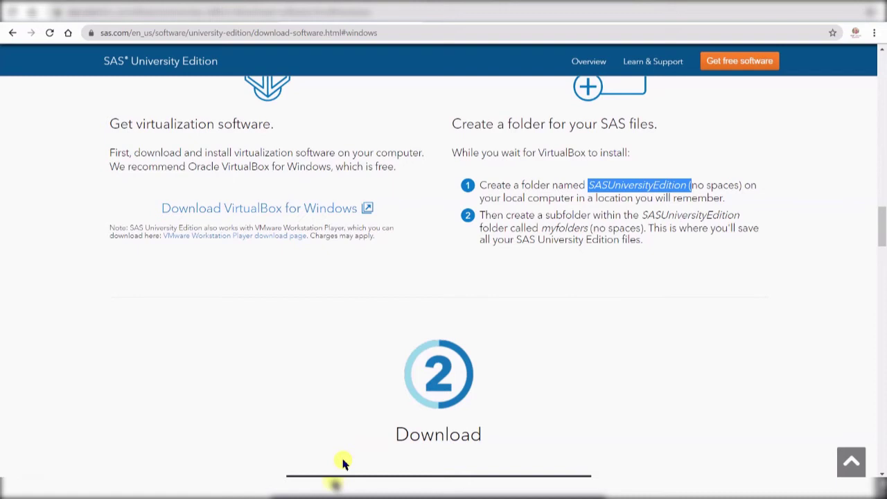
{"action": "left_click", "coordinate": [337, 488]}
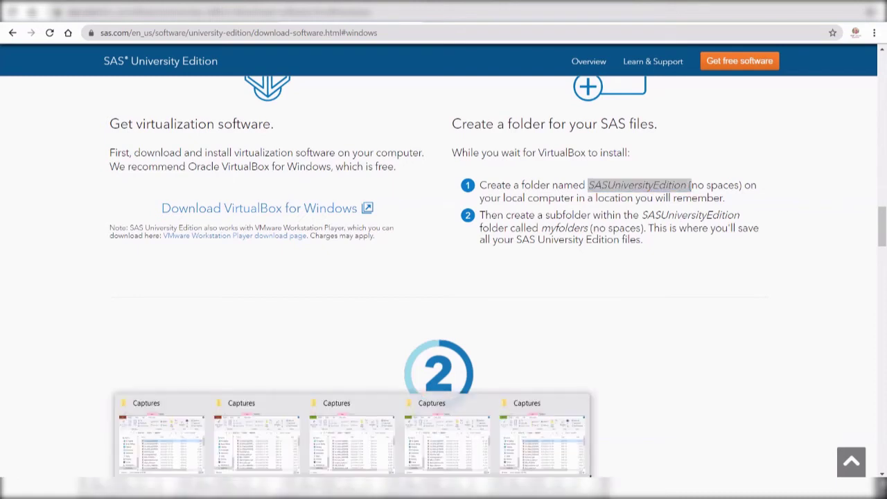
{"action": "left_click", "coordinate": [198, 357]}
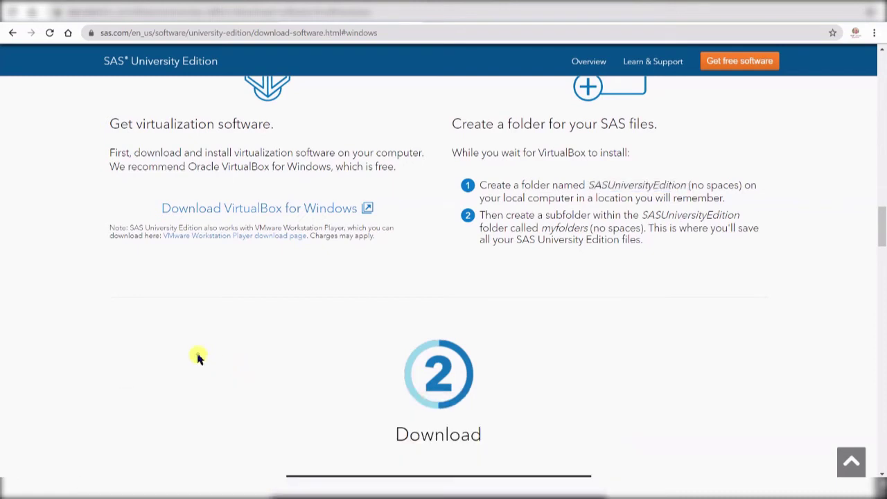
{"action": "left_click", "coordinate": [14, 493]}
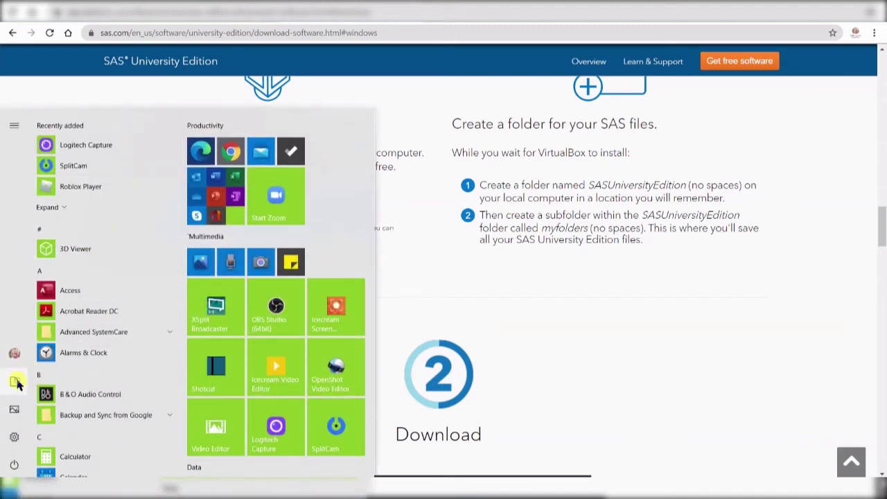
Step: Open File Explorer and navigate to D:\SASUniversityEdition\myfolders
{"action": "left_click", "coordinate": [19, 378]}
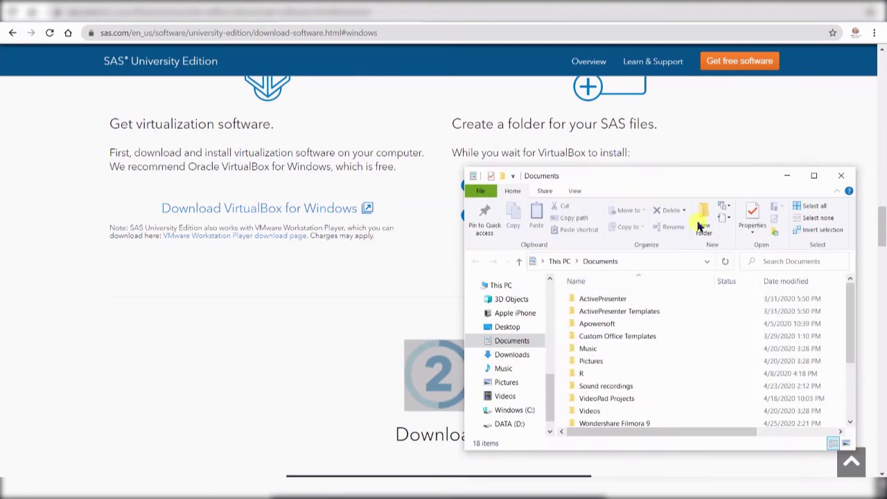
{"action": "left_click_drag", "start_coordinate": [701, 184], "coordinate": [279, 143]}
{"action": "scroll", "coordinate": [123, 313], "scroll_direction": "up", "scroll_amount": 3}
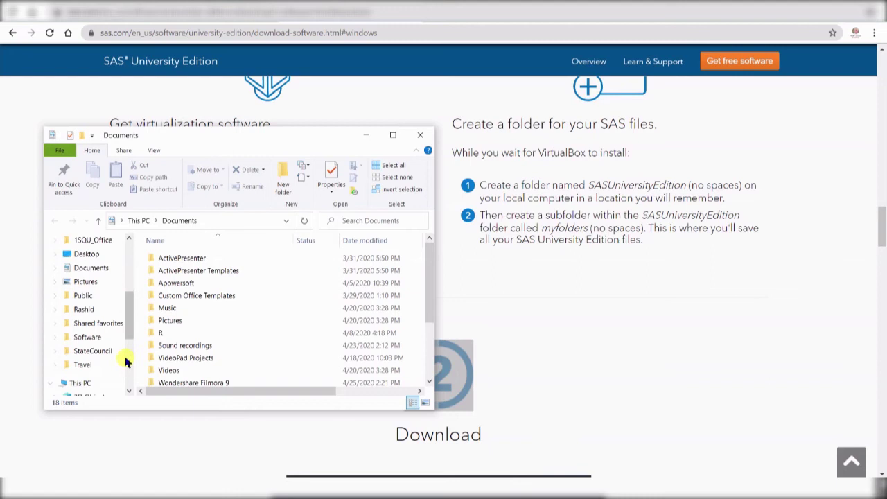
{"action": "scroll", "coordinate": [123, 378], "scroll_direction": "down", "scroll_amount": 5}
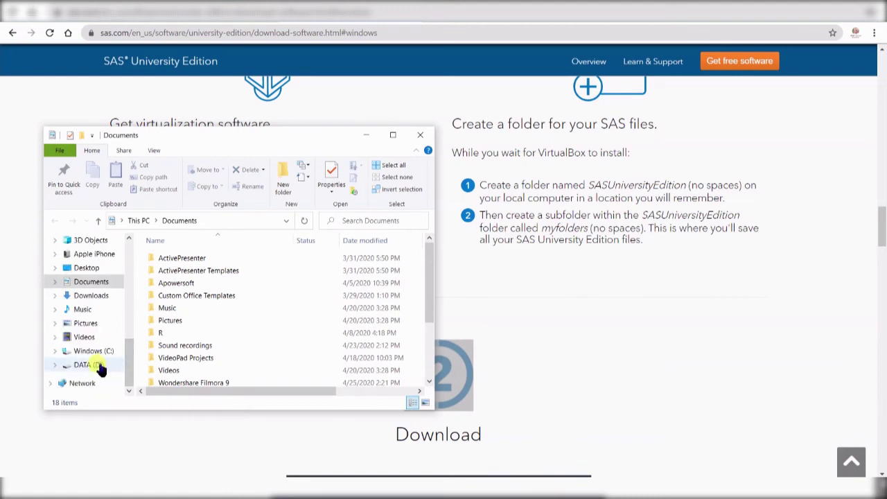
{"action": "left_click", "coordinate": [97, 366]}
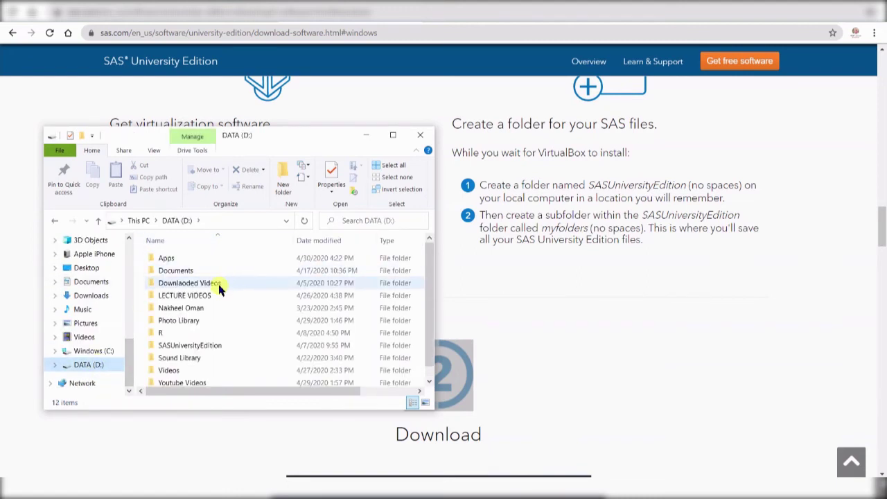
{"action": "scroll", "coordinate": [237, 295], "scroll_direction": "down", "scroll_amount": 1}
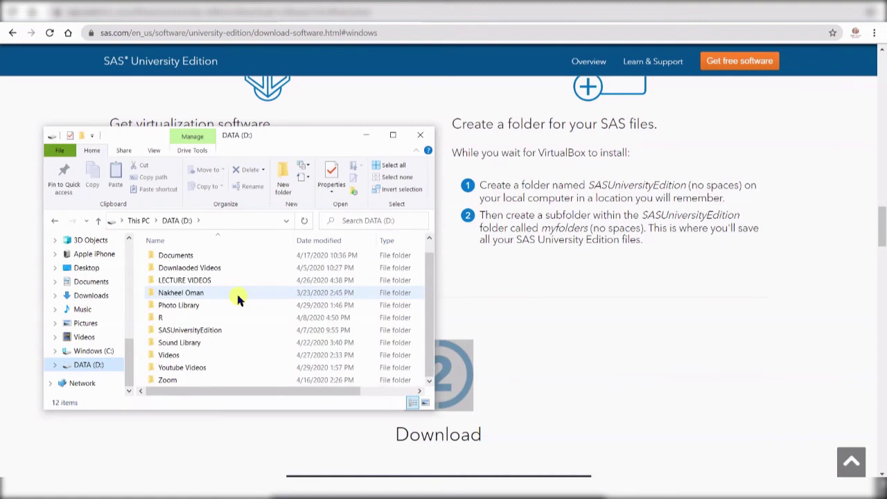
{"action": "double_click", "coordinate": [236, 335]}
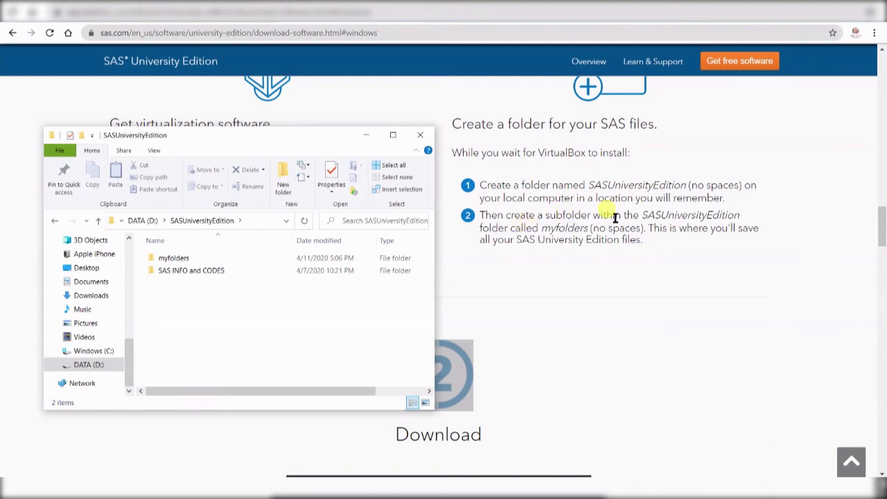
{"action": "double_click", "coordinate": [194, 259]}
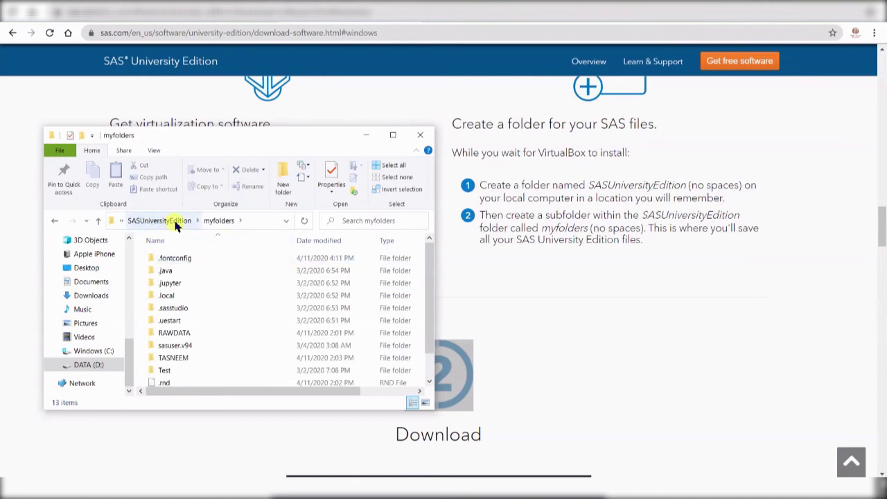
Step: Go back, expand DATA (D:) and SASUniversityEdition in the folder tree, then close Explorer
{"action": "left_click", "coordinate": [55, 220]}
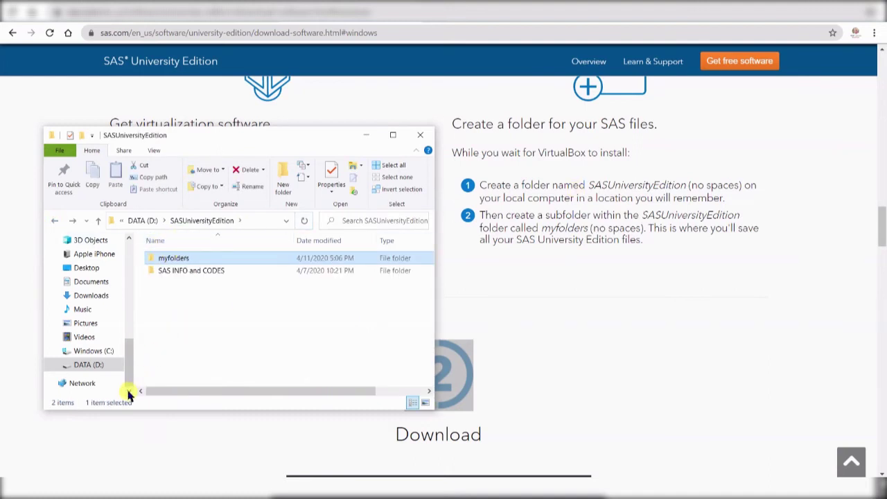
{"action": "right_click", "coordinate": [58, 366]}
{"action": "left_click", "coordinate": [122, 379]}
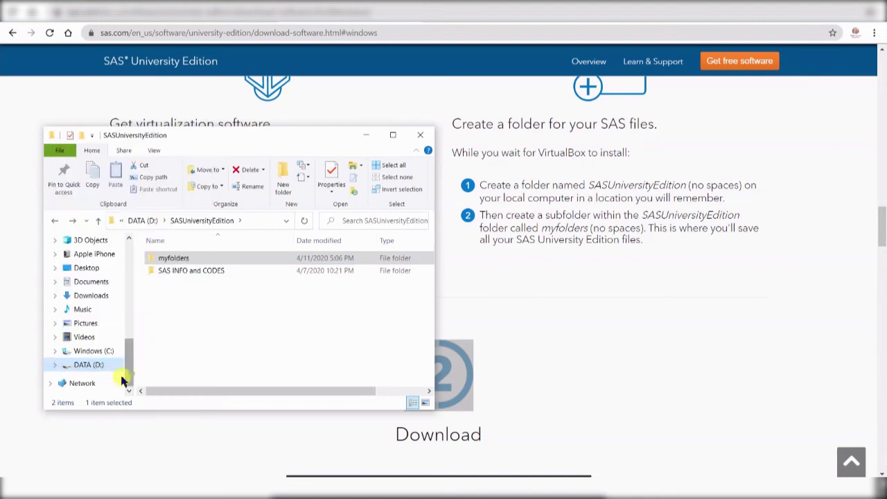
{"action": "left_click", "coordinate": [54, 365]}
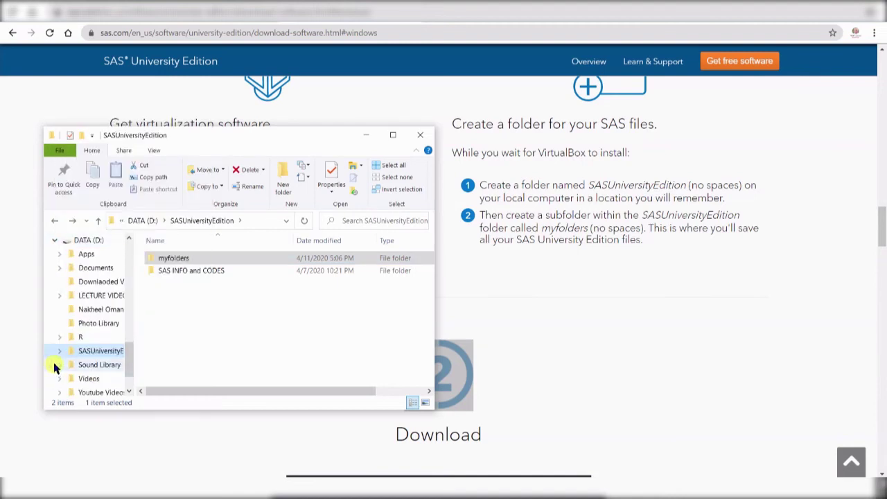
{"action": "left_click", "coordinate": [60, 350]}
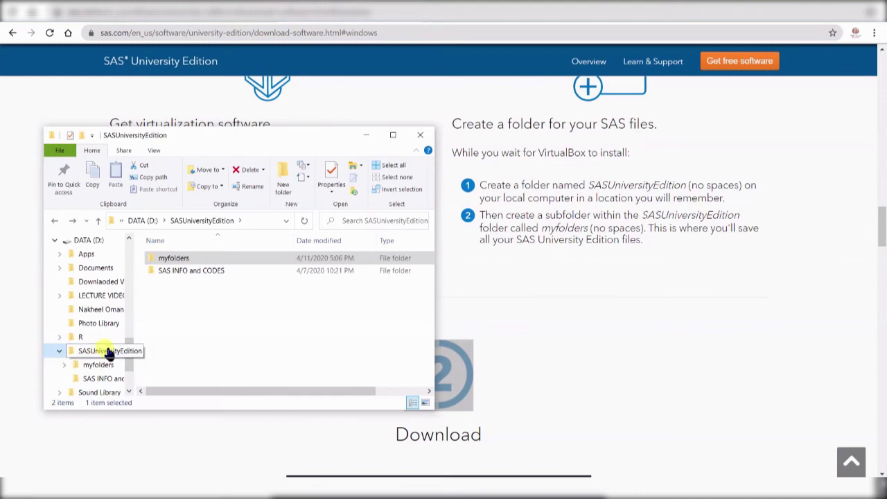
{"action": "left_click", "coordinate": [571, 271]}
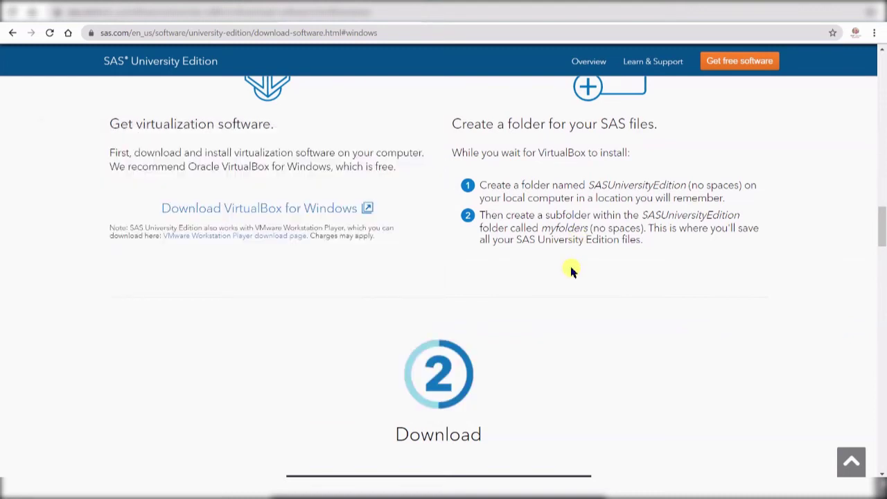
Step: Scroll to the 'Download the SAS University Edition vApp' instructions and read them
{"action": "scroll", "coordinate": [570, 271], "scroll_direction": "down", "scroll_amount": 5}
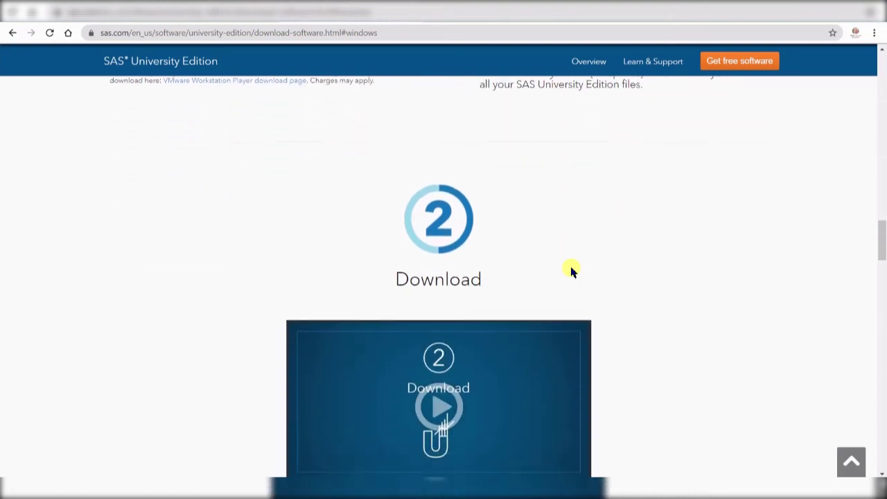
{"action": "scroll", "coordinate": [571, 271], "scroll_direction": "down", "scroll_amount": 4}
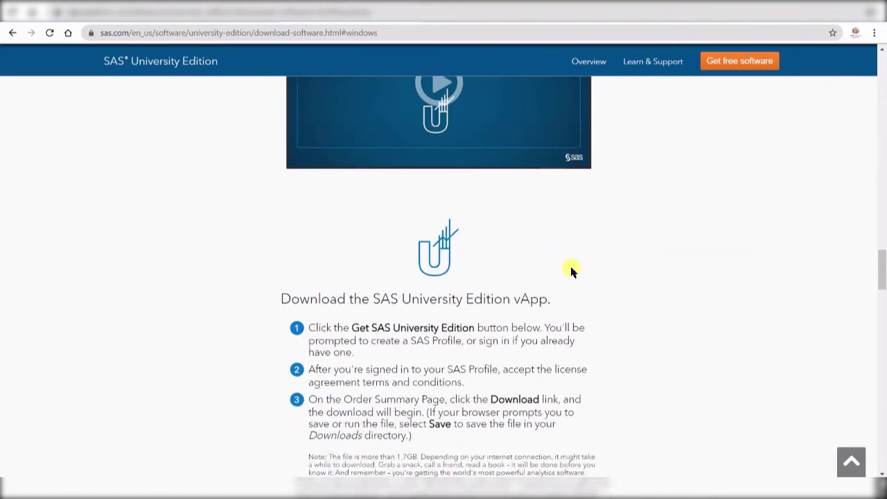
{"action": "scroll", "coordinate": [571, 271], "scroll_direction": "down", "scroll_amount": 1}
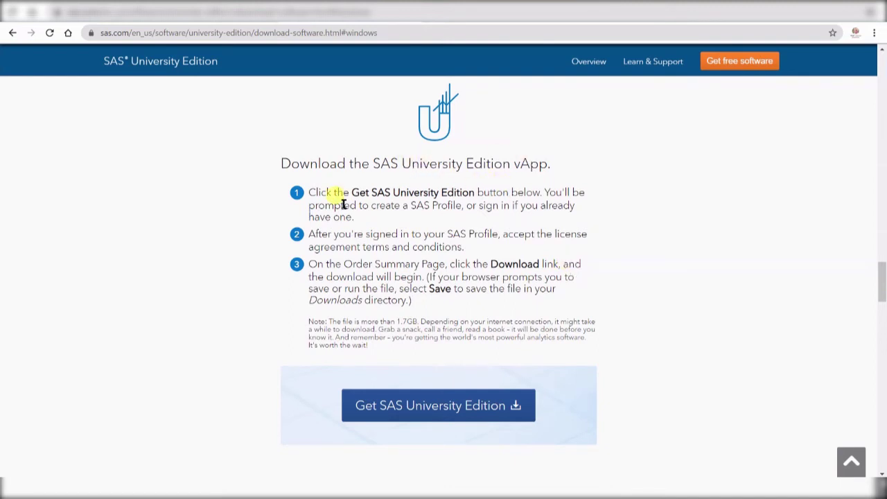
{"action": "scroll", "coordinate": [206, 301], "scroll_direction": "down", "scroll_amount": 1}
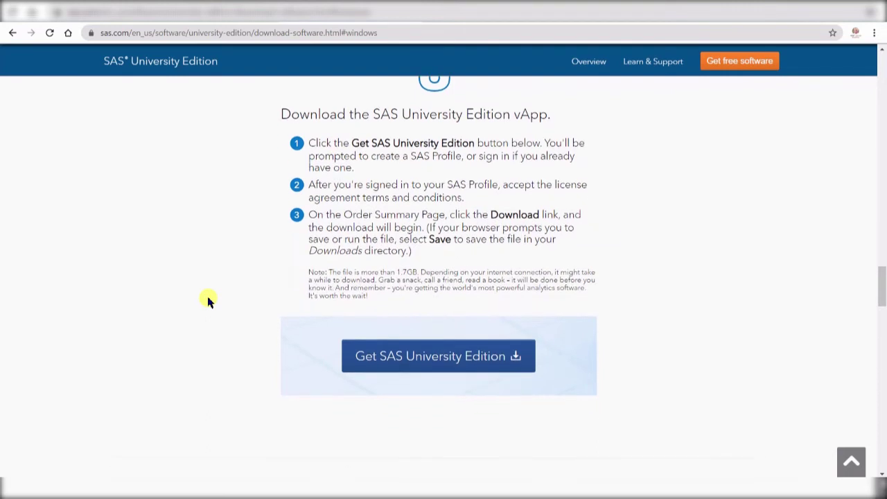
{"action": "left_click_drag", "start_coordinate": [400, 331], "coordinate": [156, 181]}
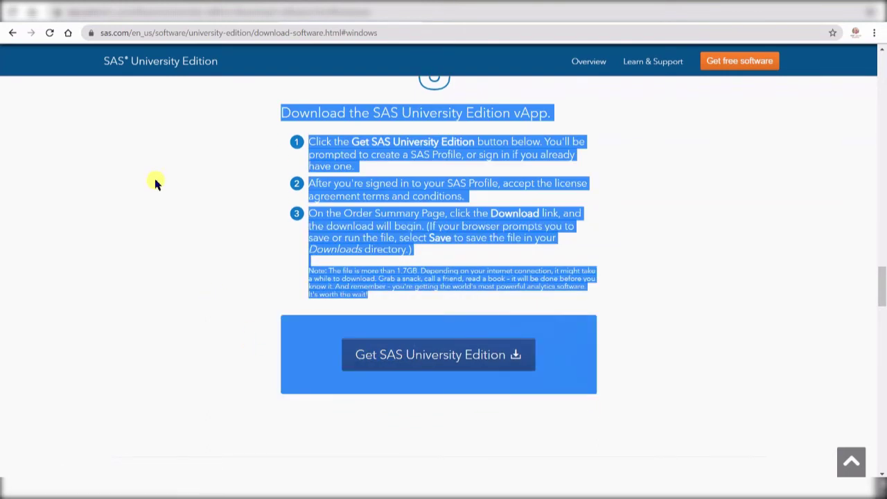
{"action": "left_click", "coordinate": [156, 180]}
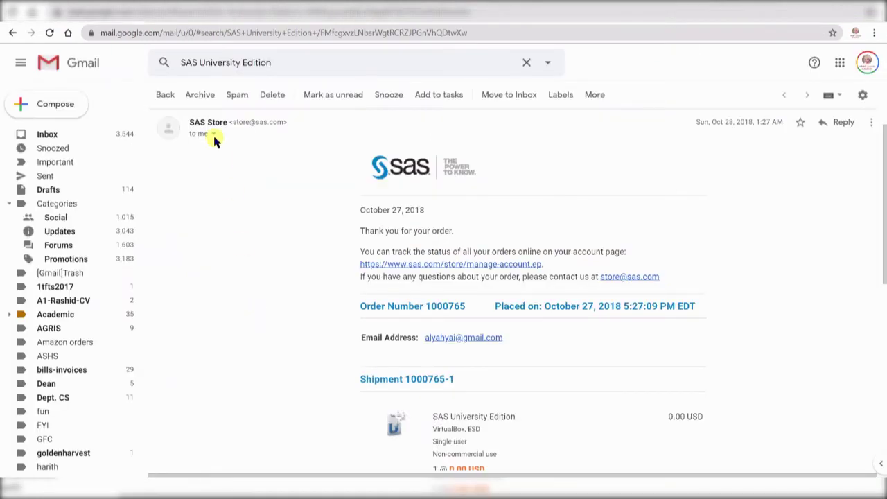
Step: Review the SAS Store order email (0.00 USD) and start the SAS University Edition download from it
{"action": "left_click_drag", "start_coordinate": [190, 122], "coordinate": [222, 123]}
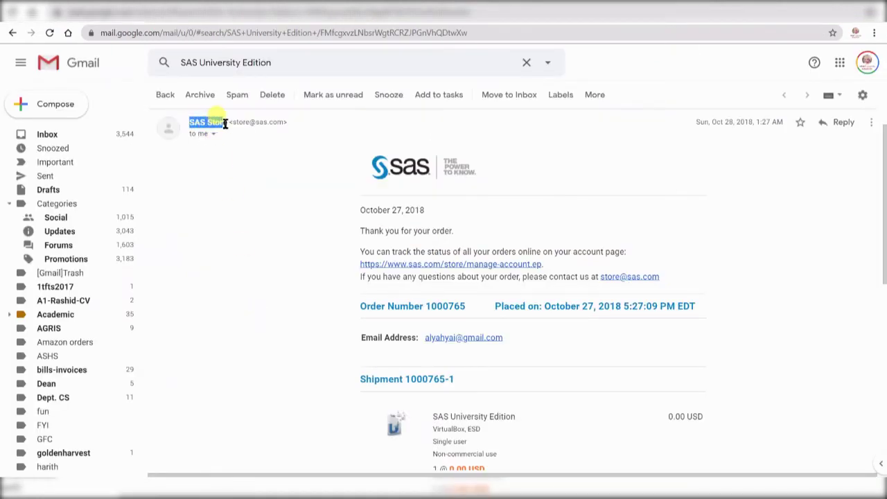
{"action": "left_click", "coordinate": [224, 123]}
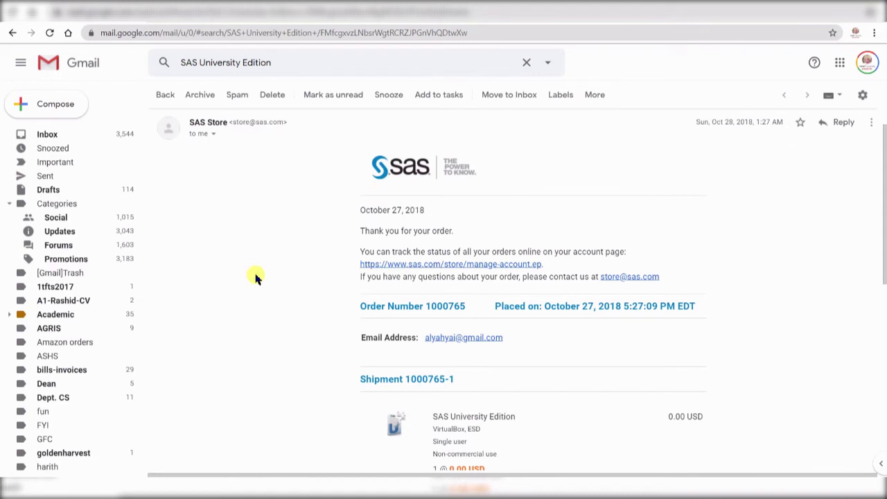
{"action": "scroll", "coordinate": [255, 277], "scroll_direction": "down", "scroll_amount": 1}
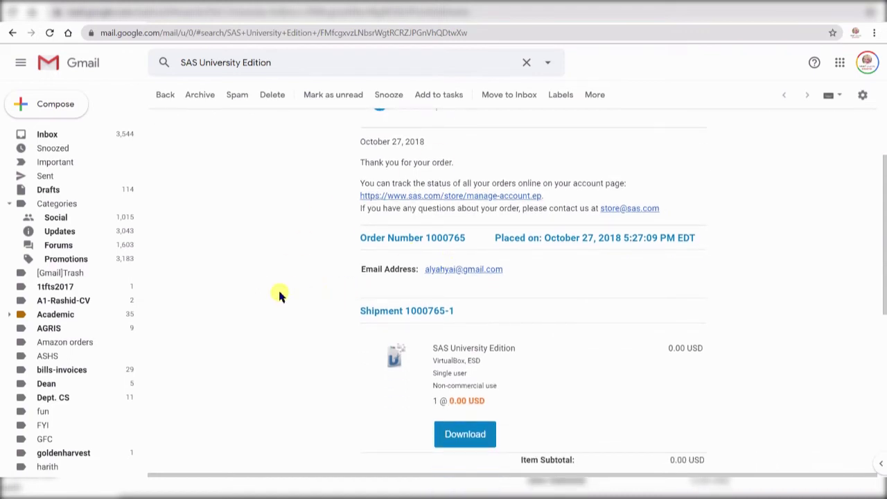
{"action": "scroll", "coordinate": [280, 296], "scroll_direction": "down", "scroll_amount": 2}
{"action": "scroll", "coordinate": [358, 201], "scroll_direction": "up", "scroll_amount": 1}
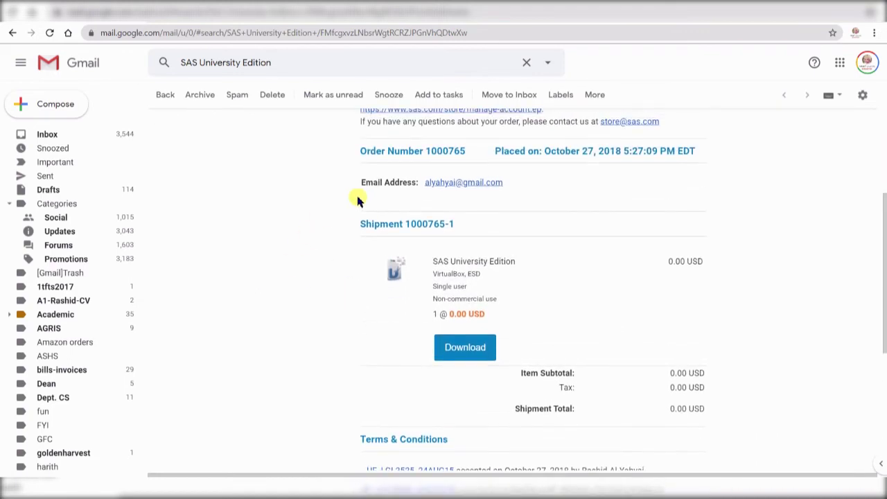
{"action": "scroll", "coordinate": [275, 306], "scroll_direction": "down", "scroll_amount": 2}
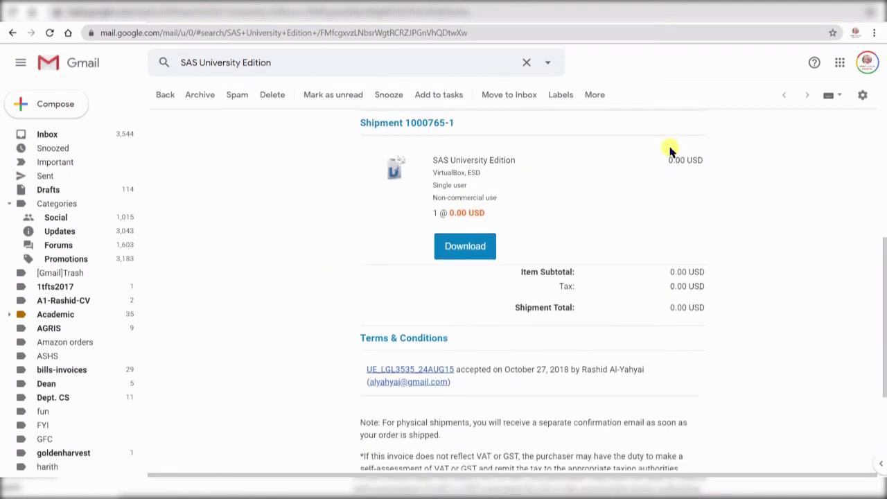
{"action": "left_click_drag", "start_coordinate": [670, 159], "coordinate": [700, 161]}
{"action": "left_click", "coordinate": [540, 217]}
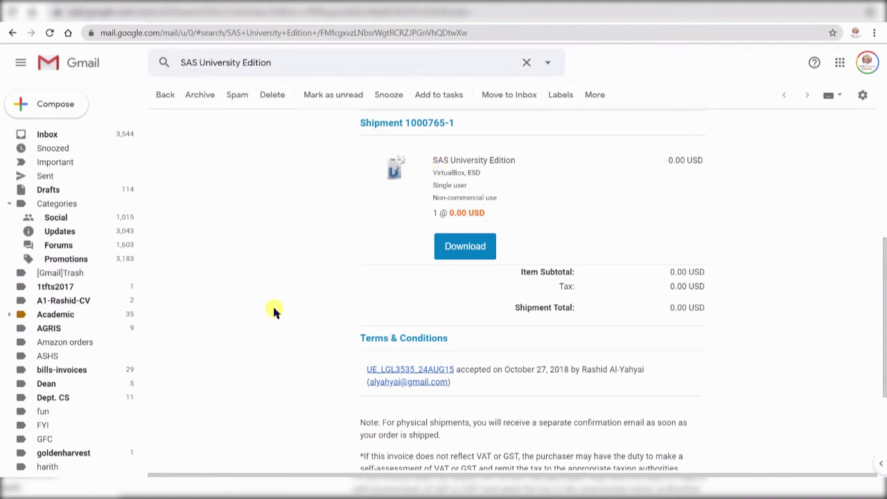
{"action": "scroll", "coordinate": [274, 312], "scroll_direction": "down", "scroll_amount": 1}
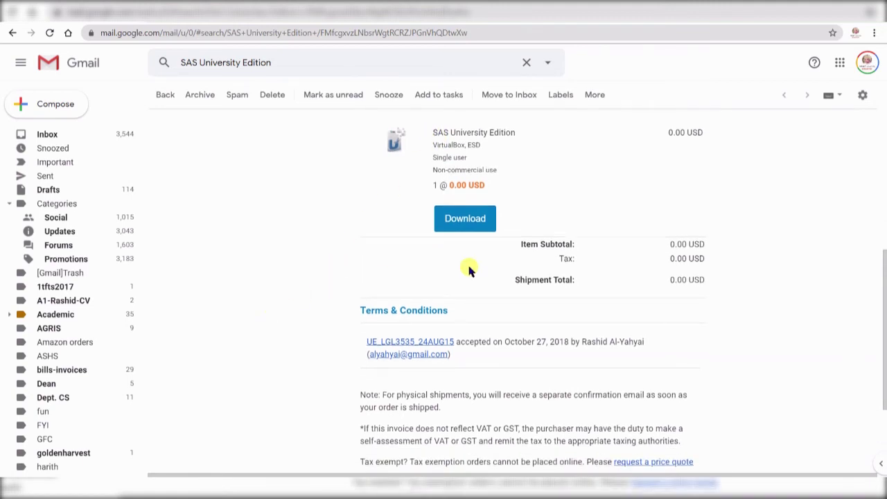
{"action": "left_click", "coordinate": [469, 221]}
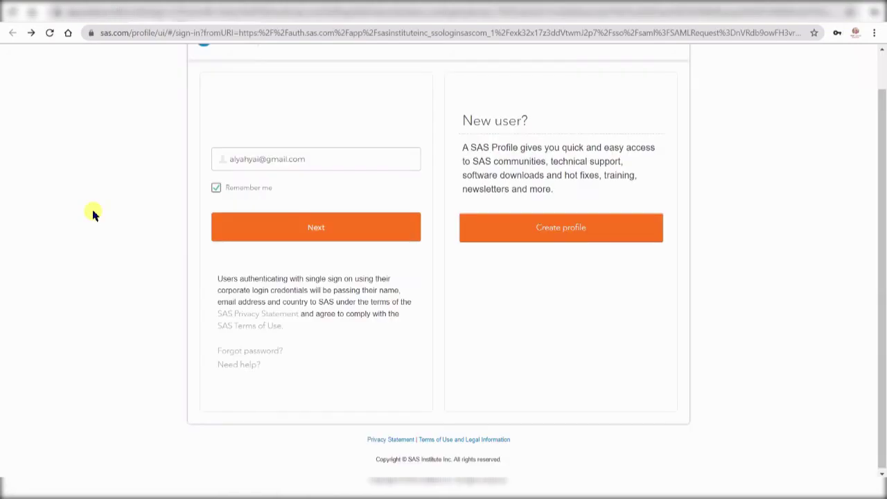
Step: Continue past the prefilled account email and sign in to the SAS profile
{"action": "left_click", "coordinate": [270, 231]}
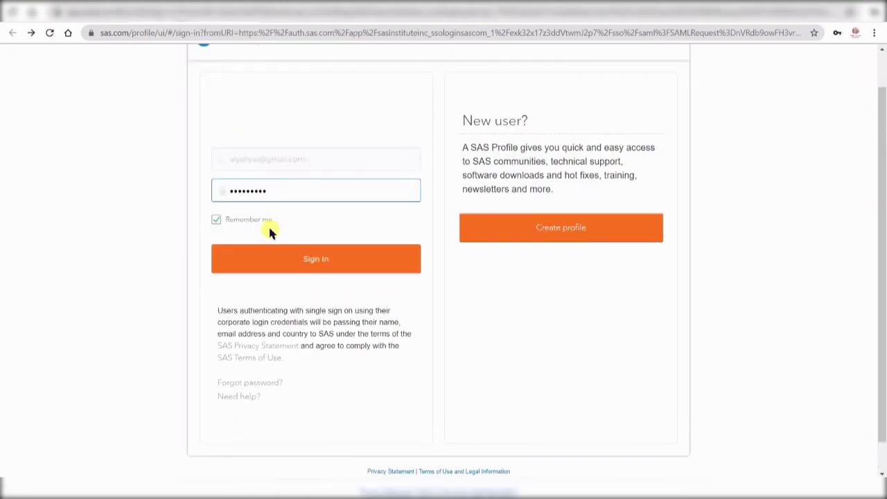
{"action": "left_click", "coordinate": [290, 255]}
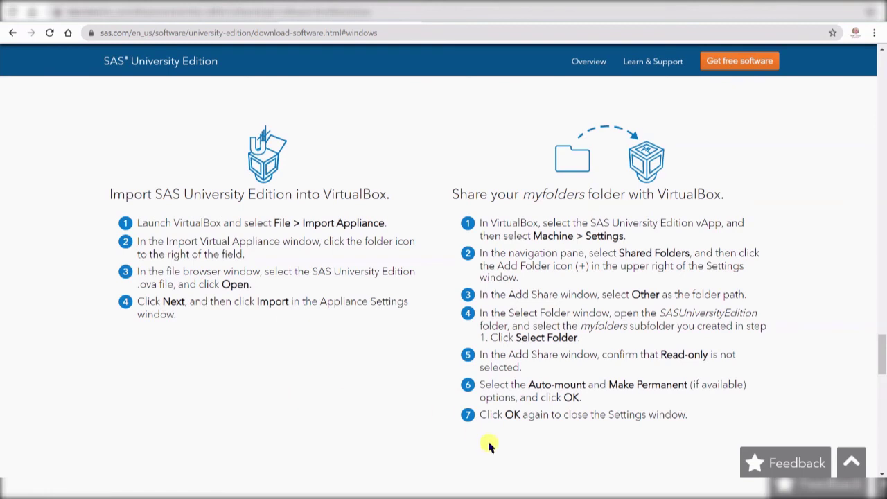
Step: Load the SAS University Edition .ova from D:\Apps into VirtualBox's Import Appliance wizard
{"action": "mouse_move", "coordinate": [652, 489]}
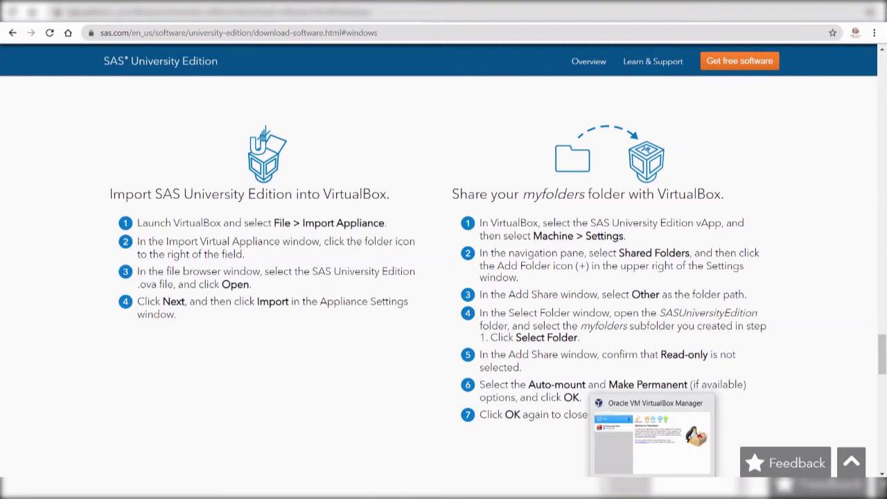
{"action": "left_click", "coordinate": [651, 437]}
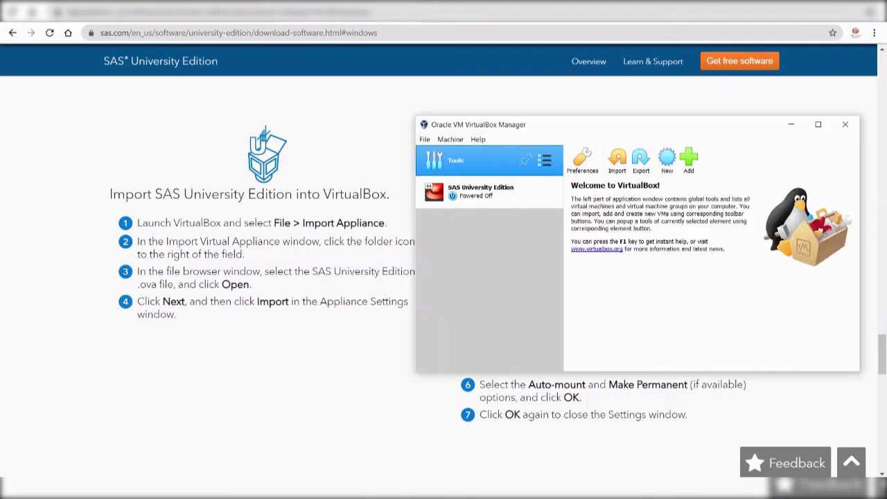
{"action": "left_click", "coordinate": [425, 139]}
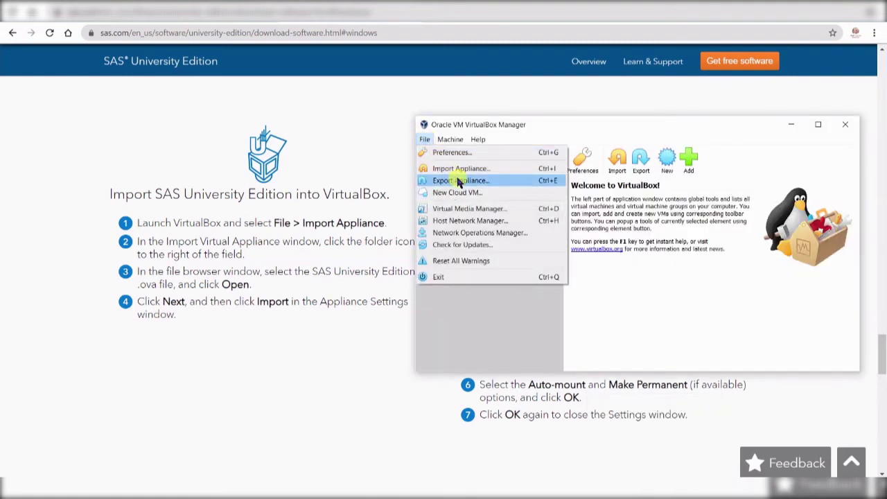
{"action": "left_click", "coordinate": [501, 171]}
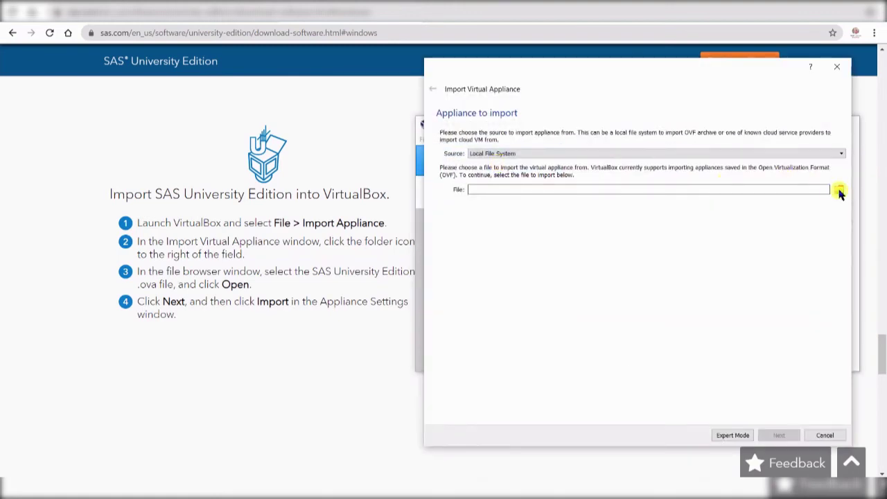
{"action": "left_click", "coordinate": [841, 192]}
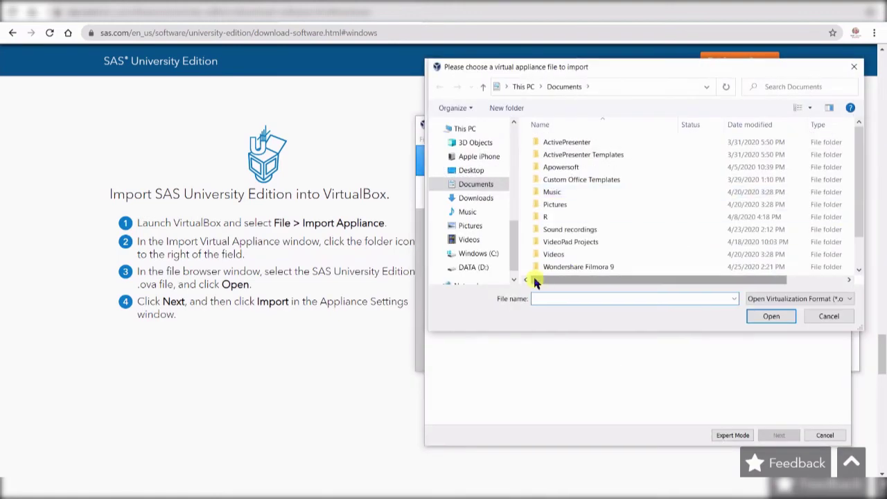
{"action": "left_click", "coordinate": [489, 269]}
{"action": "double_click", "coordinate": [559, 154]}
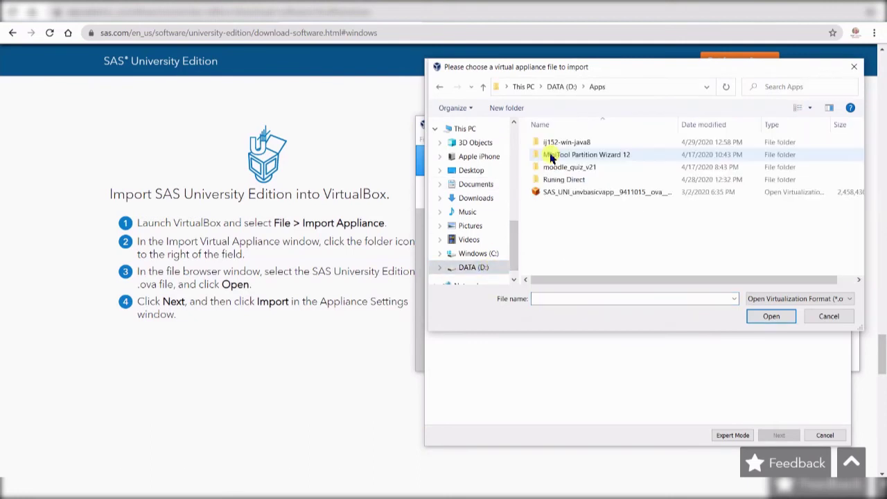
{"action": "left_click", "coordinate": [652, 195]}
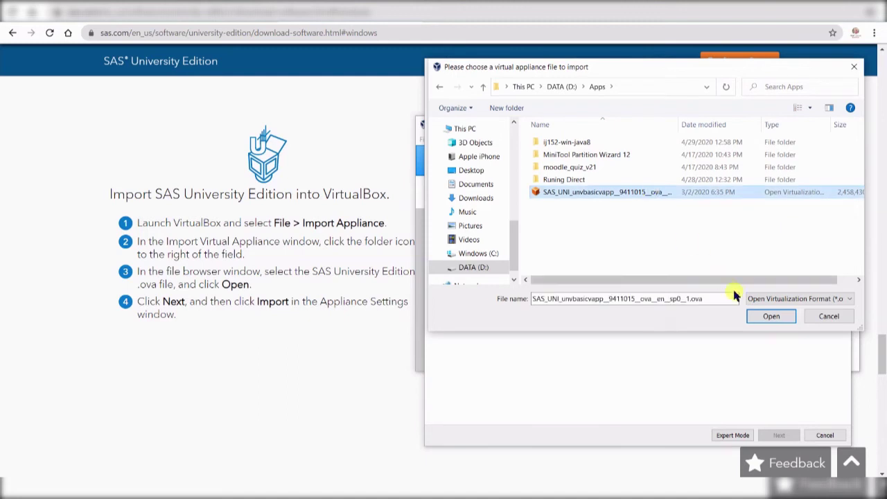
{"action": "left_click", "coordinate": [770, 317]}
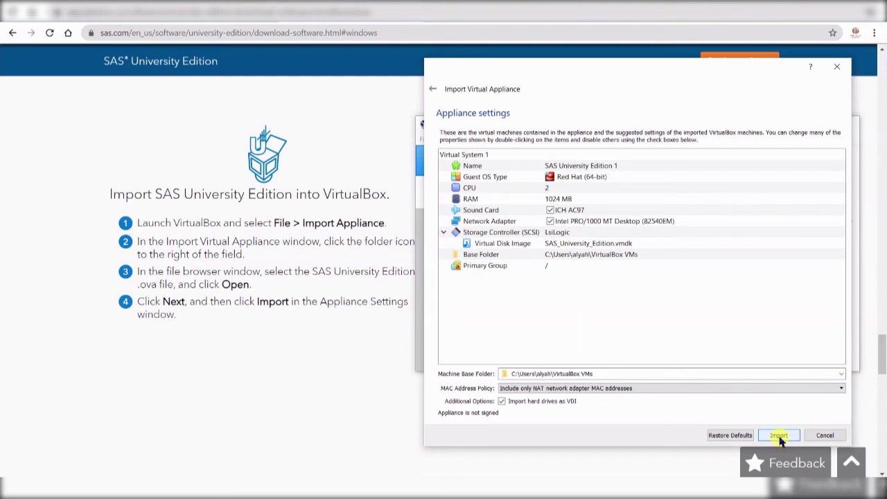
Step: Import the SAS University Edition appliance and open the new machine's settings
{"action": "left_click", "coordinate": [779, 437]}
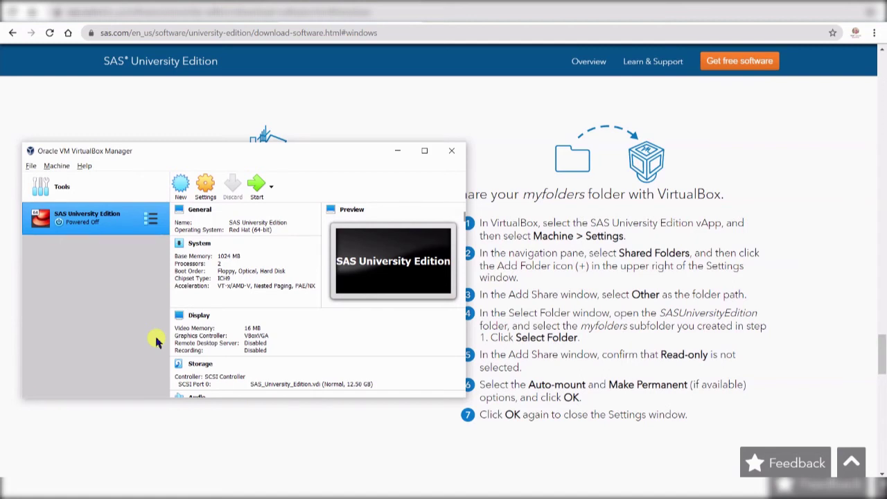
{"action": "left_click", "coordinate": [102, 217]}
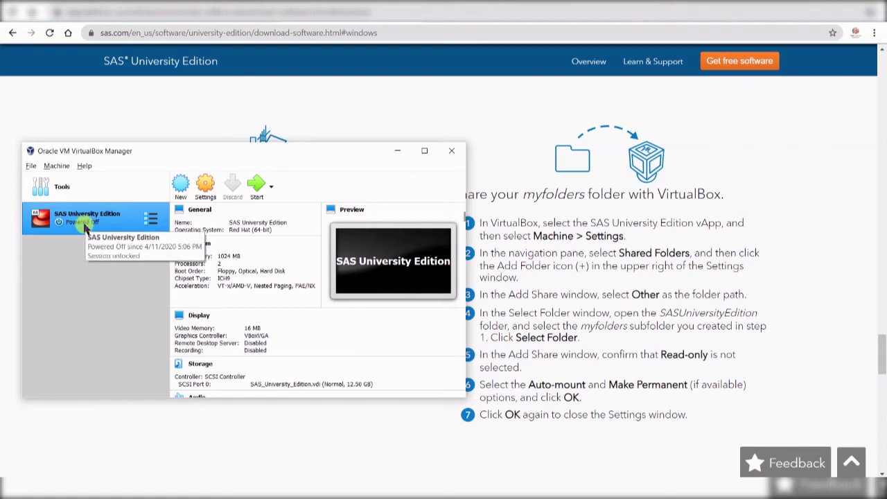
{"action": "left_click", "coordinate": [61, 167]}
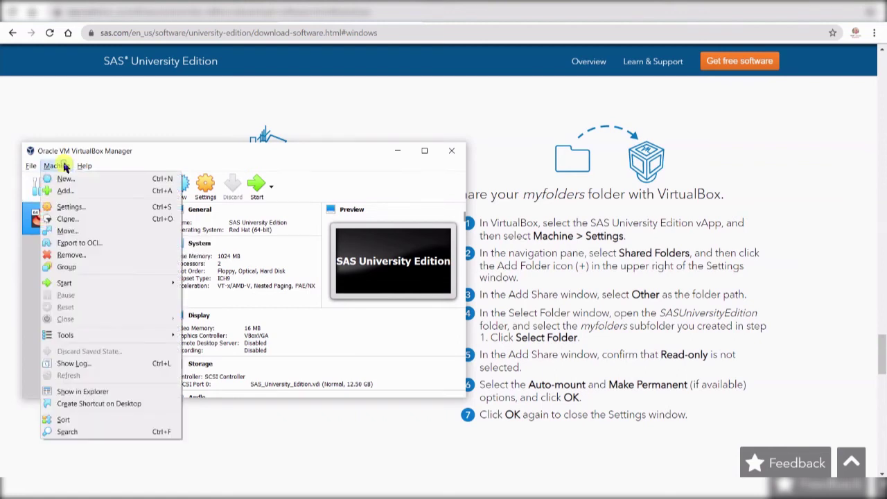
{"action": "left_click", "coordinate": [84, 207]}
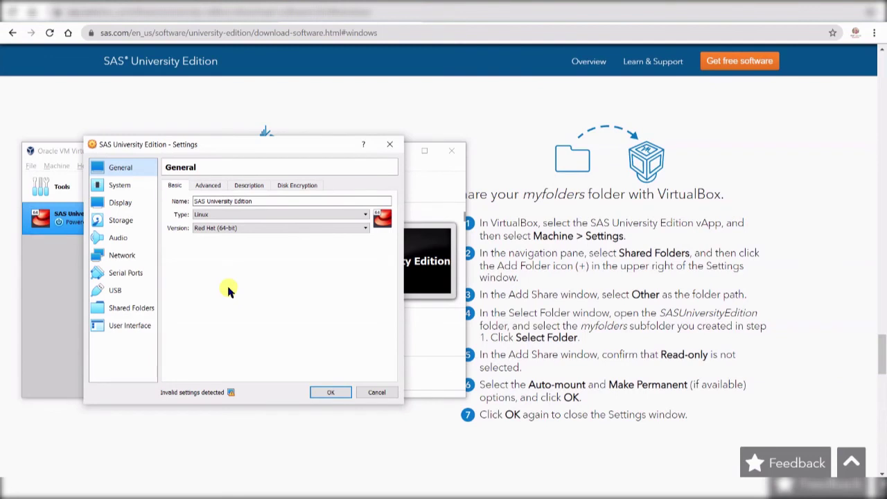
Step: Repoint the machine's shared folder to D:\SASUniversityEdition\myfolders and save the settings
{"action": "left_click", "coordinate": [142, 310]}
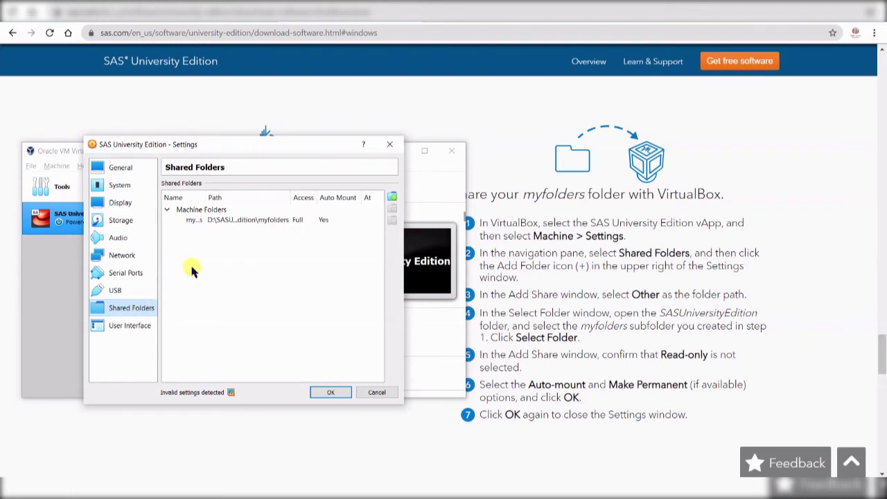
{"action": "left_click", "coordinate": [246, 220]}
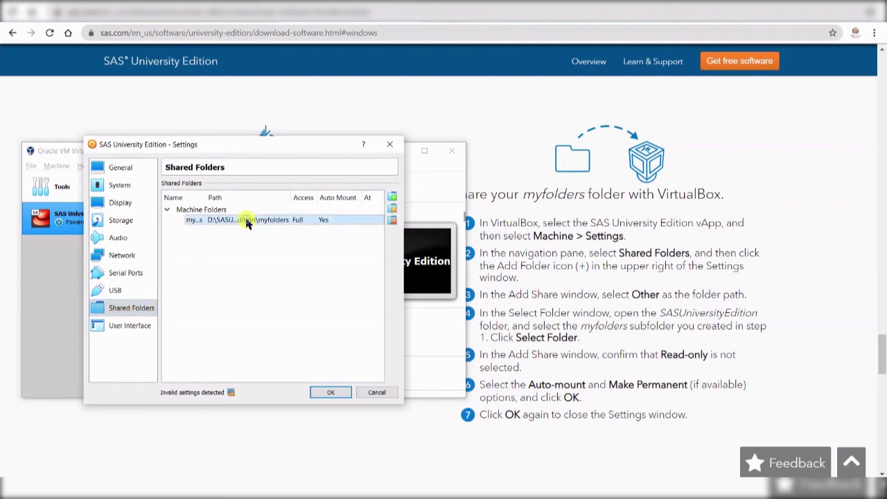
{"action": "double_click", "coordinate": [247, 220]}
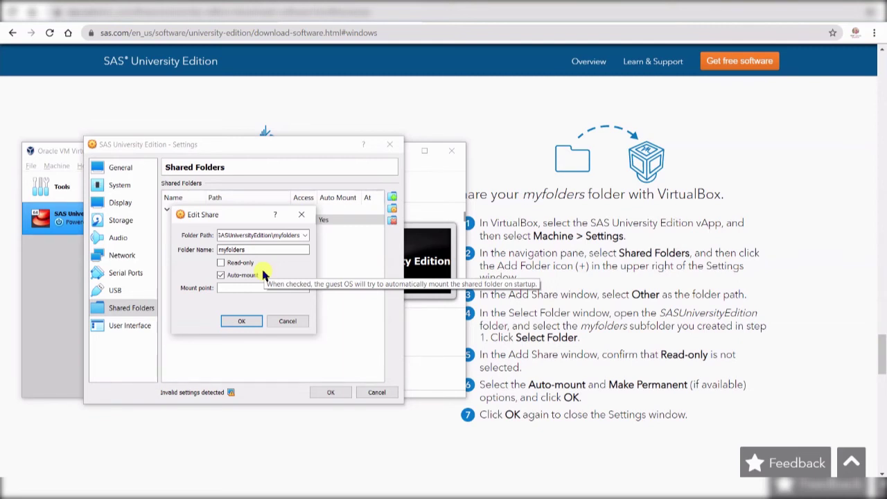
{"action": "left_click", "coordinate": [306, 236]}
{"action": "left_click", "coordinate": [251, 254]}
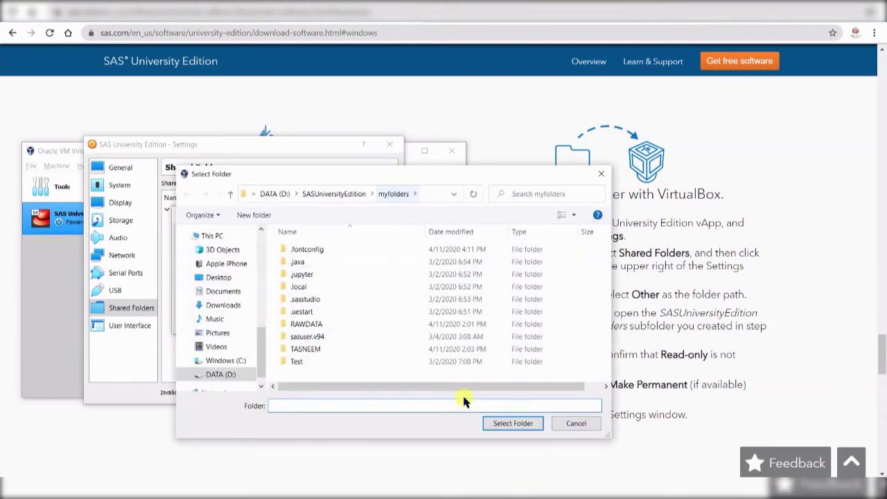
{"action": "left_click", "coordinate": [513, 424]}
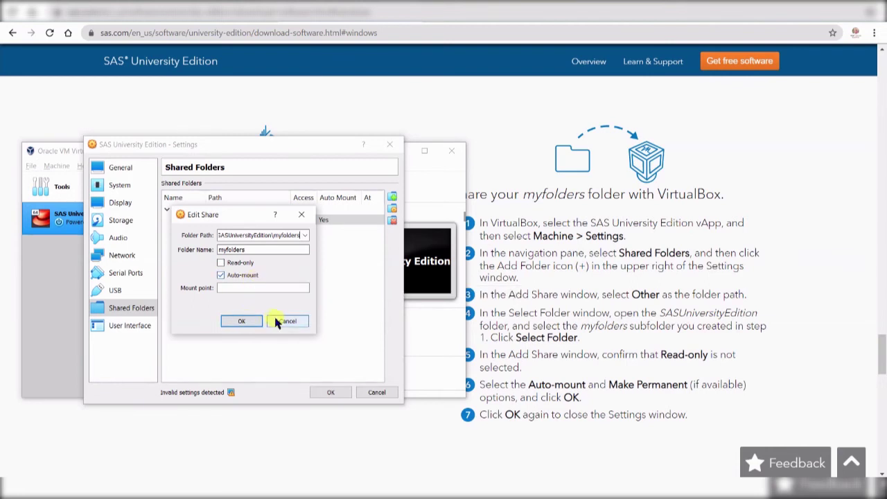
{"action": "left_click", "coordinate": [242, 321]}
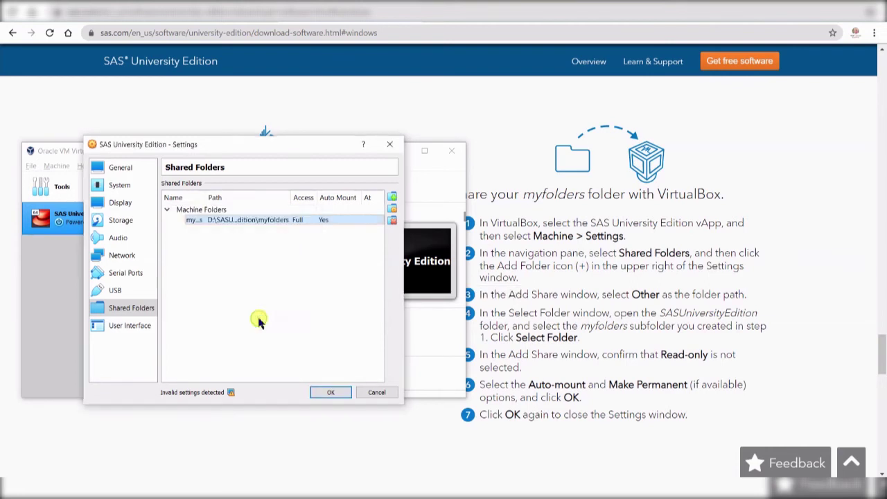
{"action": "left_click", "coordinate": [328, 392]}
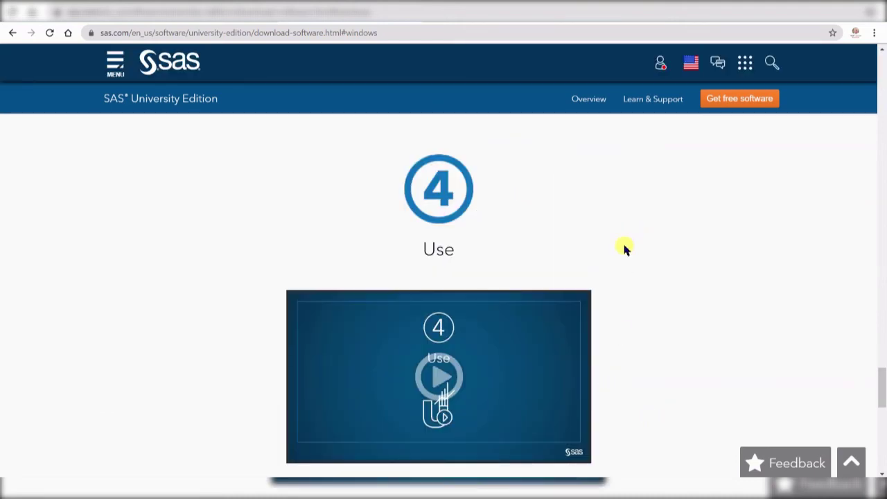
Step: Review the SAS start instructions, highlight the machine start step, and return to VirtualBox Manager
{"action": "scroll", "coordinate": [624, 250], "scroll_direction": "up", "scroll_amount": 5}
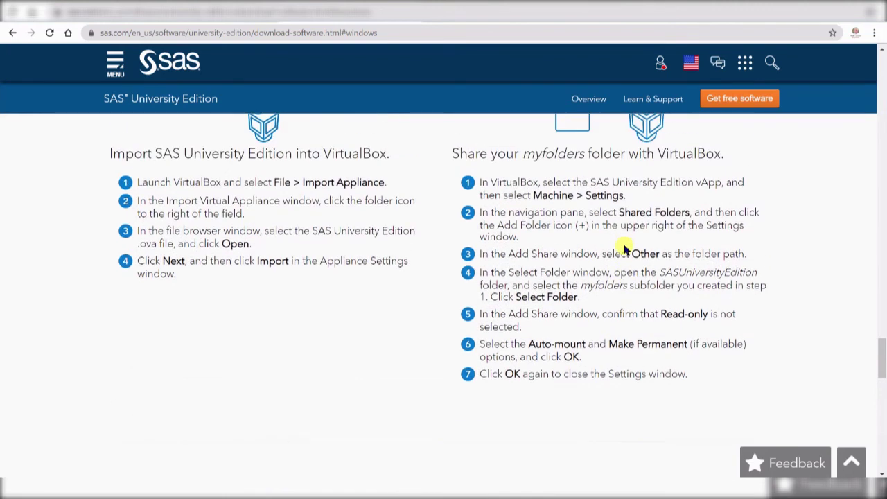
{"action": "scroll", "coordinate": [624, 249], "scroll_direction": "down", "scroll_amount": 3}
{"action": "scroll", "coordinate": [624, 249], "scroll_direction": "down", "scroll_amount": 1}
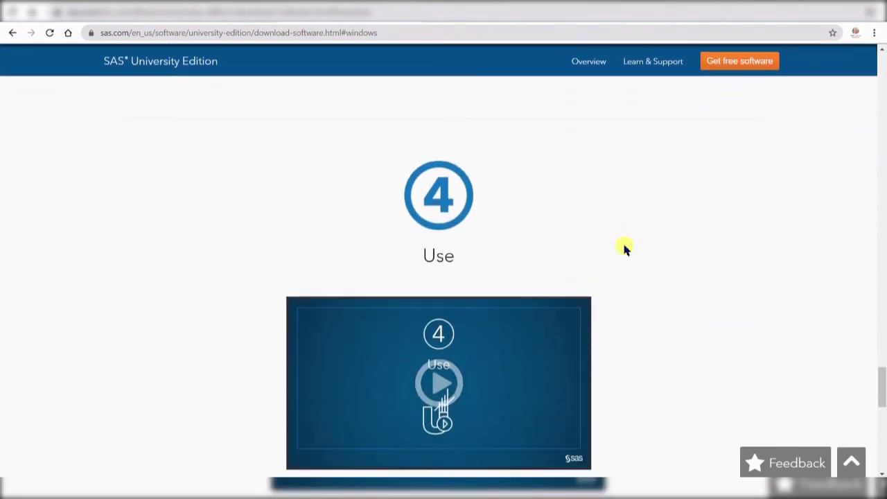
{"action": "scroll", "coordinate": [624, 249], "scroll_direction": "down", "scroll_amount": 5}
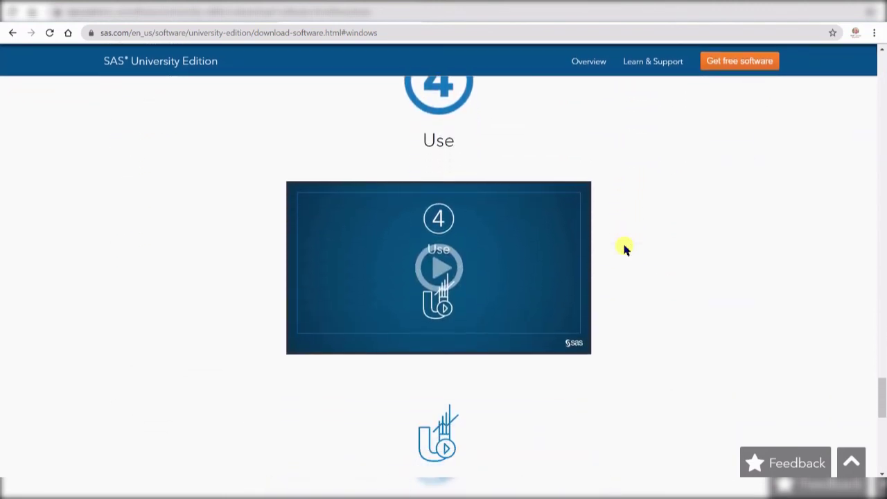
{"action": "scroll", "coordinate": [624, 250], "scroll_direction": "down", "scroll_amount": 1}
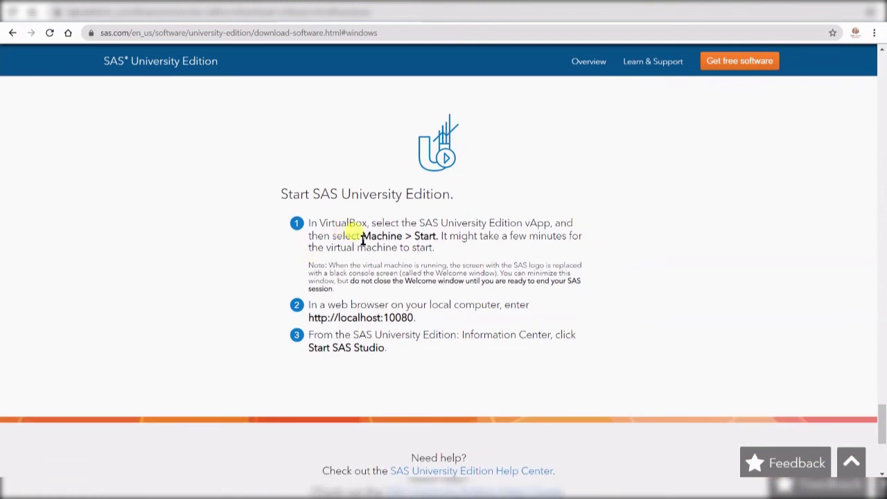
{"action": "left_click_drag", "start_coordinate": [361, 236], "coordinate": [430, 237]}
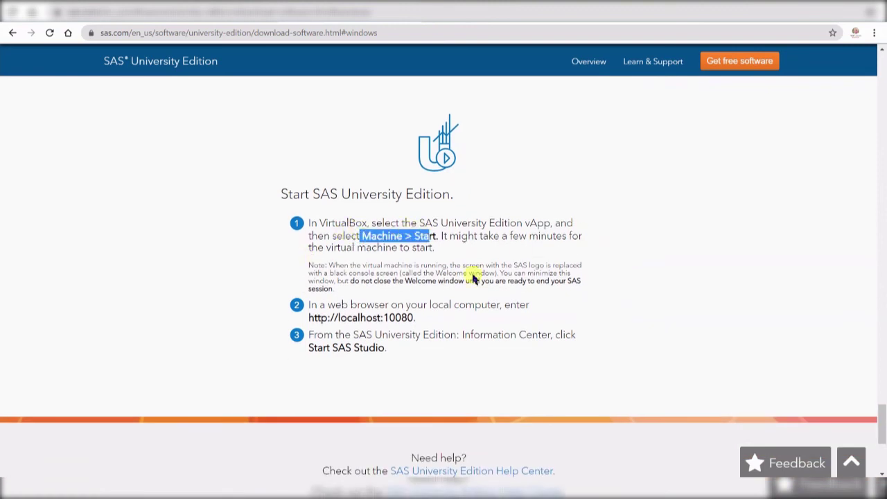
{"action": "key", "text": "alt+Tab"}
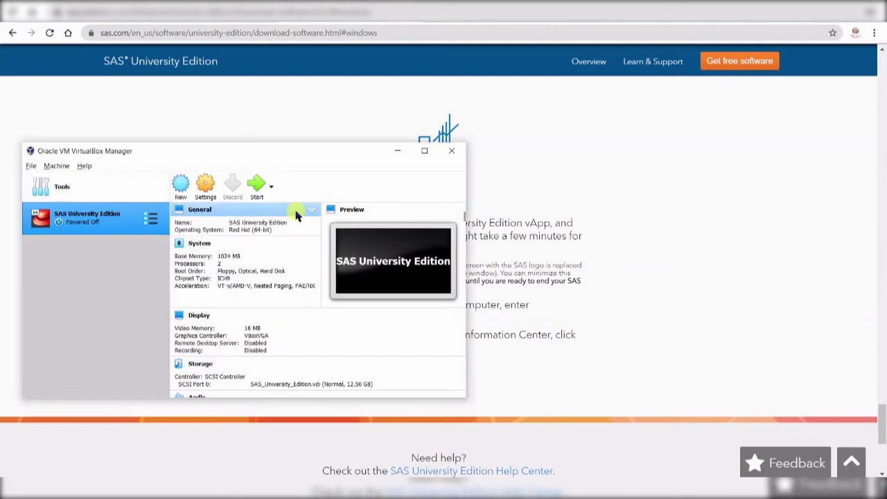
Step: Start the SAS University Edition VM, wait for its localhost:10080 console, then minimize it
{"action": "left_click", "coordinate": [261, 182]}
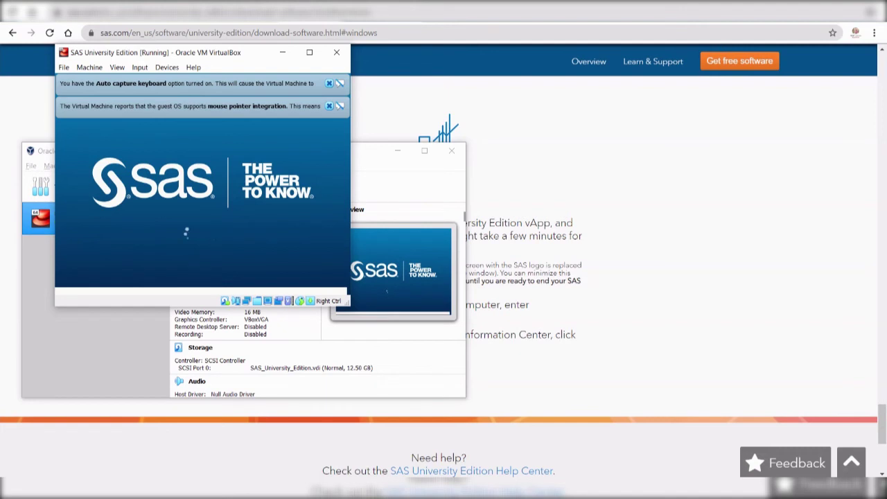
{"action": "left_click", "coordinate": [132, 340]}
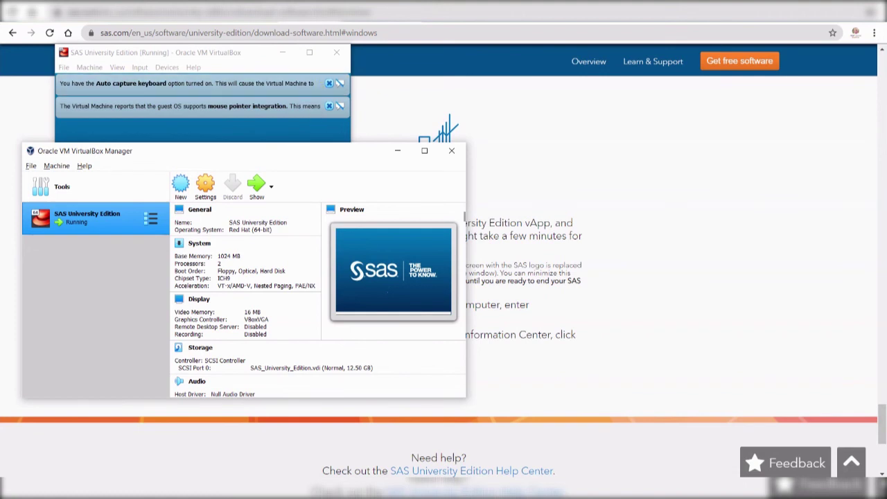
{"action": "left_click", "coordinate": [312, 122]}
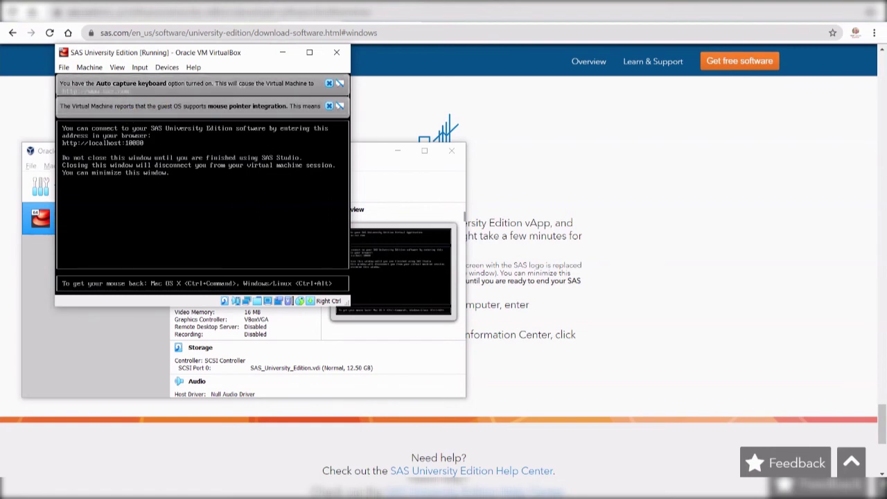
{"action": "left_click", "coordinate": [282, 52]}
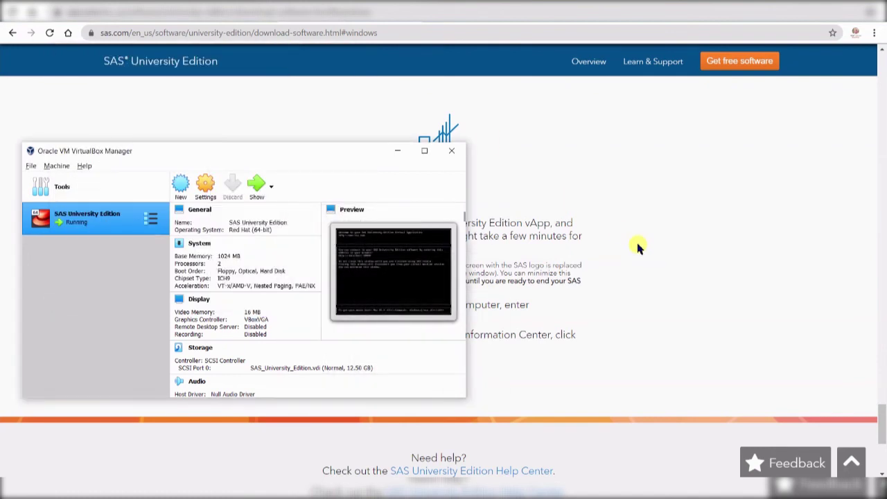
{"action": "left_click", "coordinate": [638, 247]}
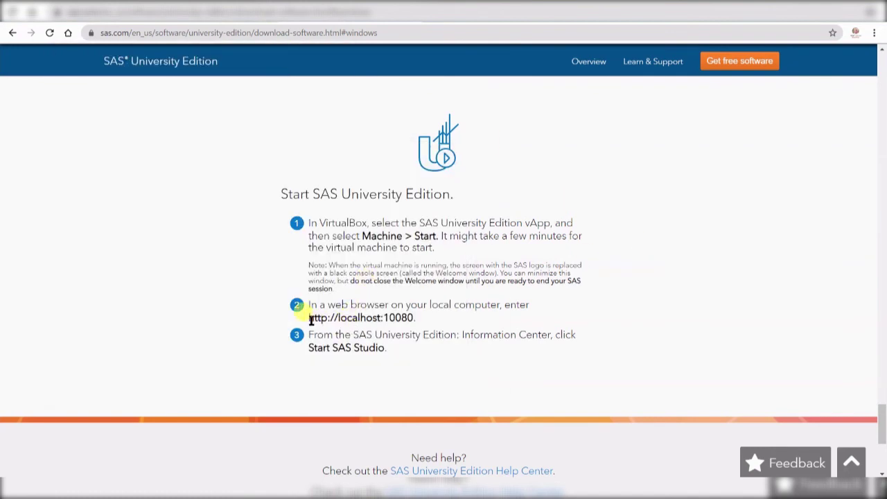
{"action": "left_click_drag", "start_coordinate": [310, 321], "coordinate": [414, 317]}
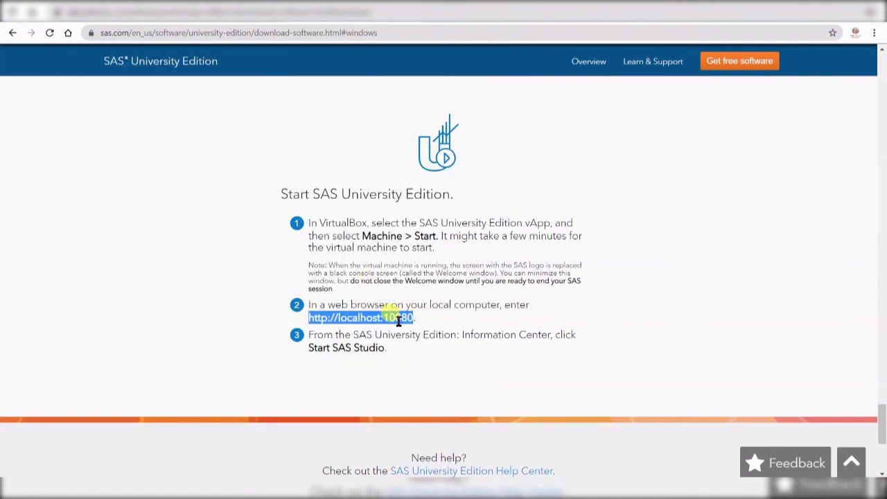
{"action": "left_click", "coordinate": [398, 321]}
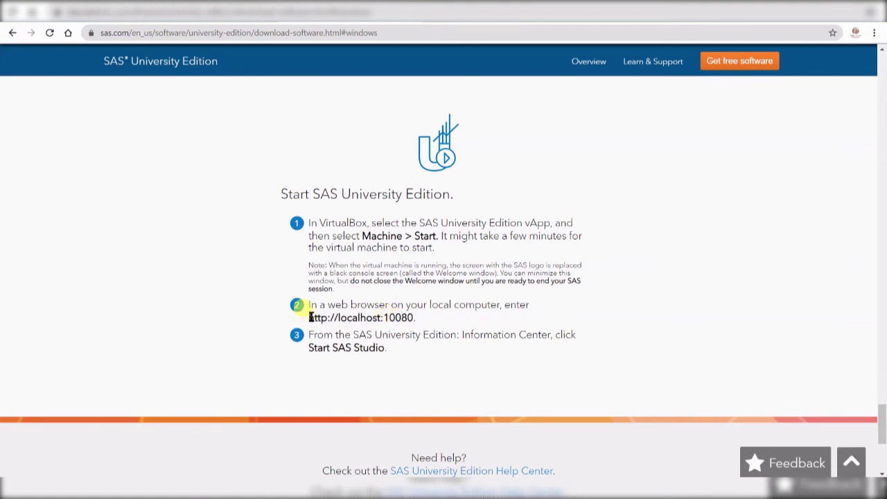
{"action": "left_click_drag", "start_coordinate": [309, 315], "coordinate": [416, 317]}
{"action": "key", "text": "ctrl+c"}
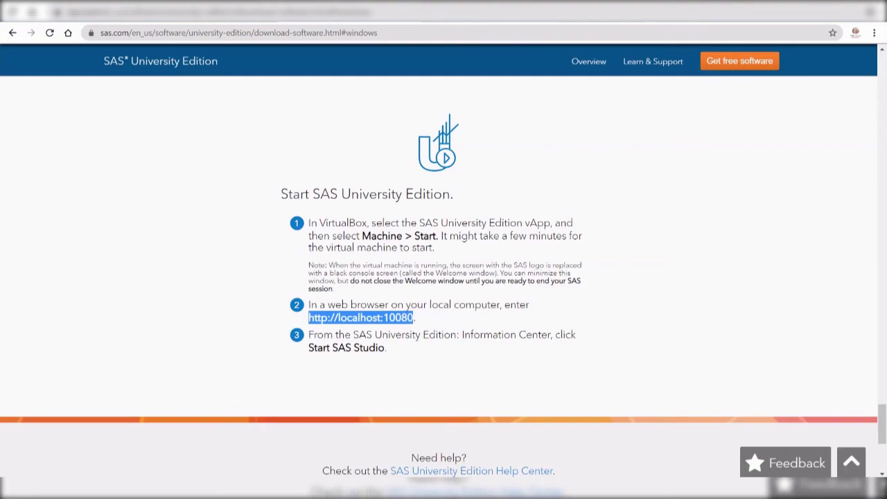
{"action": "key", "text": "ctrl+t"}
{"action": "key", "text": "ctrl+v"}
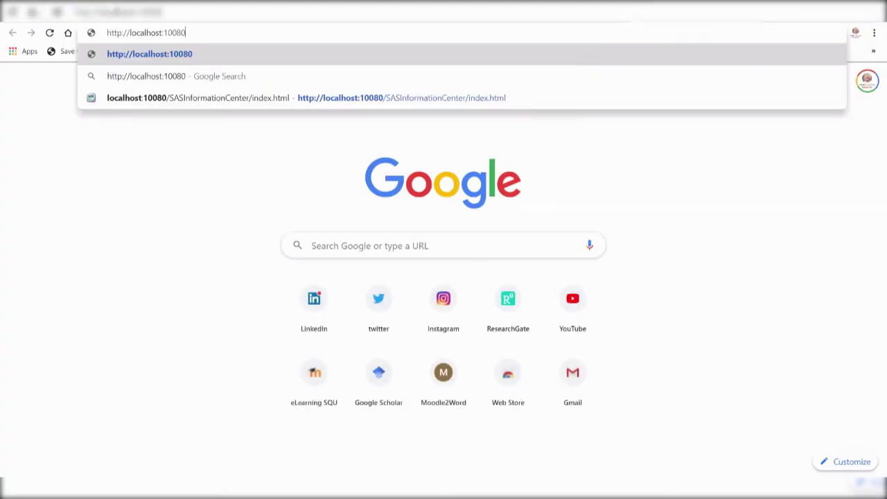
{"action": "left_click", "coordinate": [204, 55]}
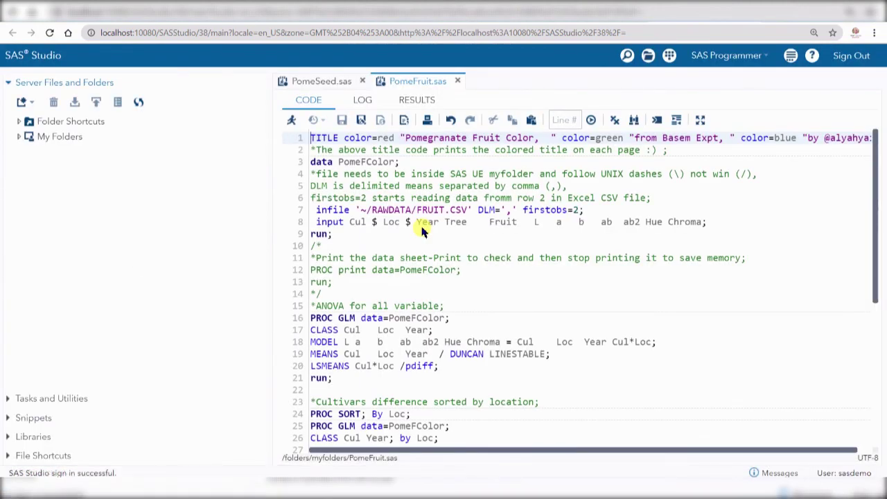
Step: Read through PomeFruit.sas in SAS Studio and view its log and results
{"action": "left_click", "coordinate": [428, 283]}
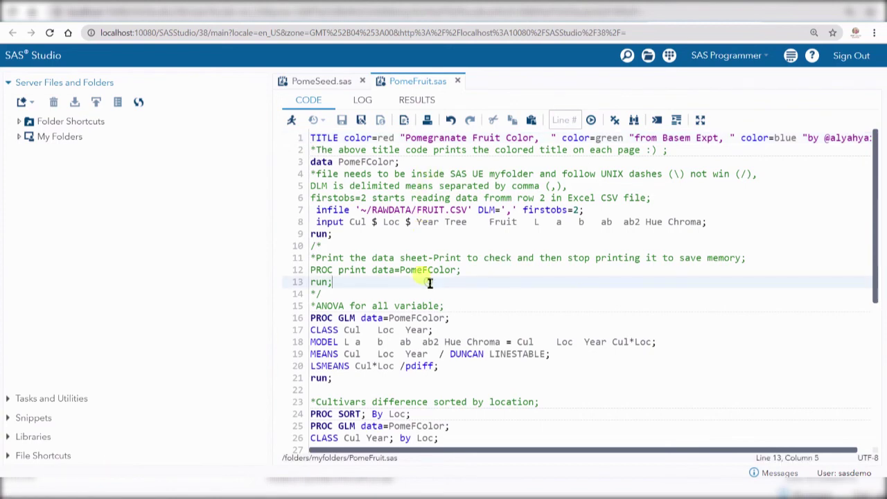
{"action": "scroll", "coordinate": [428, 283], "scroll_direction": "down", "scroll_amount": 5}
{"action": "scroll", "coordinate": [430, 283], "scroll_direction": "up", "scroll_amount": 5}
{"action": "scroll", "coordinate": [429, 191], "scroll_direction": "down", "scroll_amount": 5}
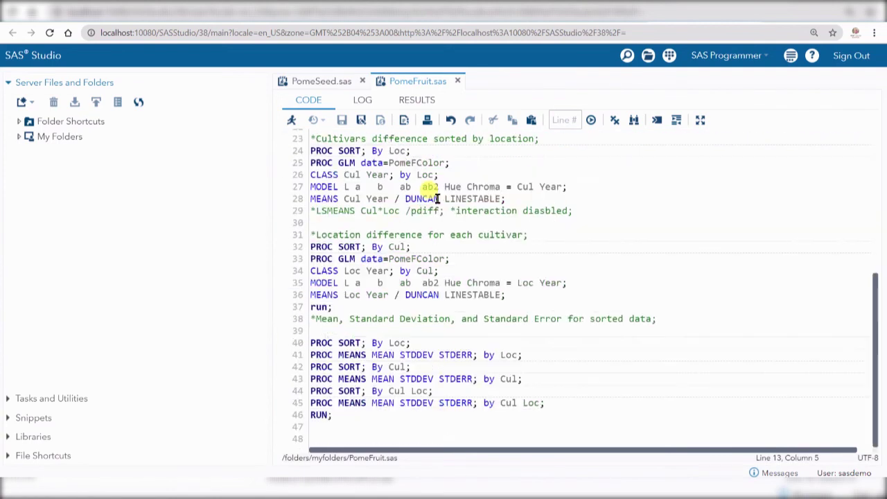
{"action": "scroll", "coordinate": [438, 198], "scroll_direction": "up", "scroll_amount": 5}
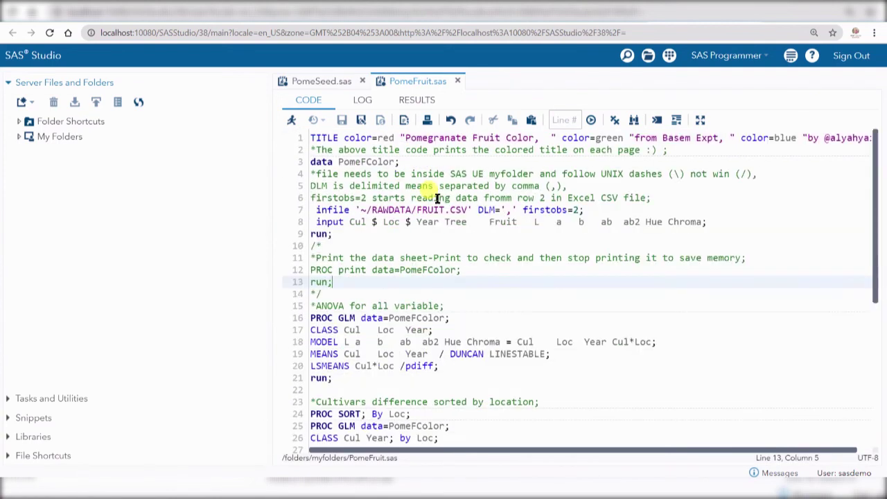
{"action": "left_click", "coordinate": [359, 104]}
{"action": "left_click", "coordinate": [419, 107]}
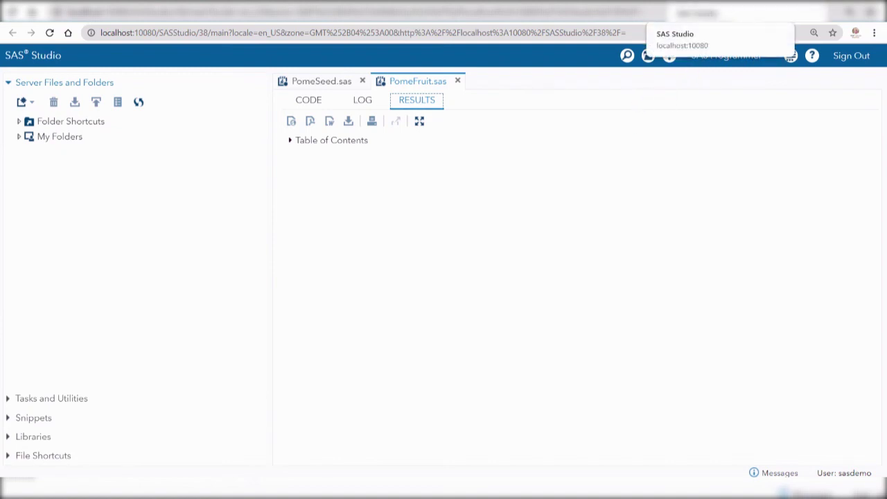
Step: Close the SAS Studio tab without saving and switch away from Chrome
{"action": "key", "text": "ctrl+w"}
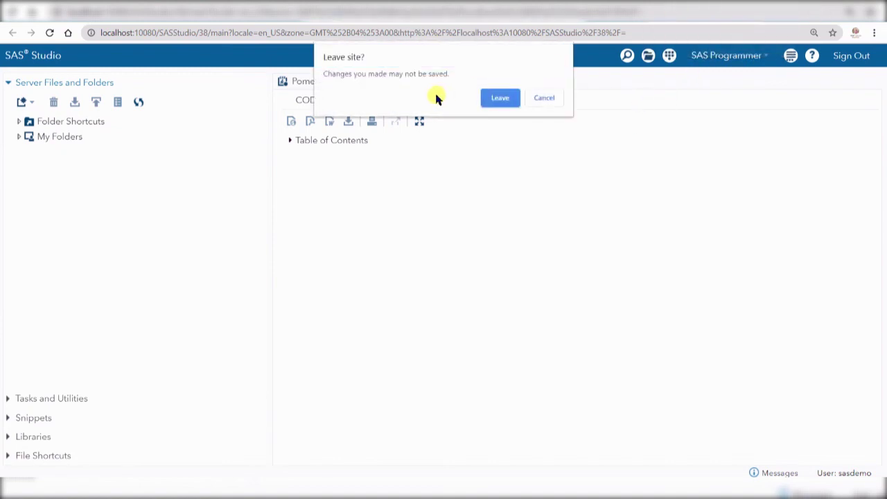
{"action": "left_click", "coordinate": [497, 97]}
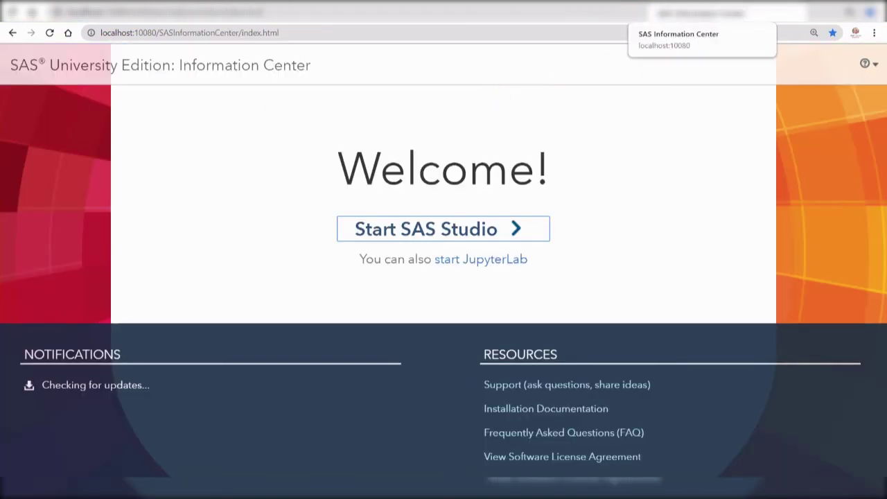
{"action": "key", "text": "ctrl+Tab"}
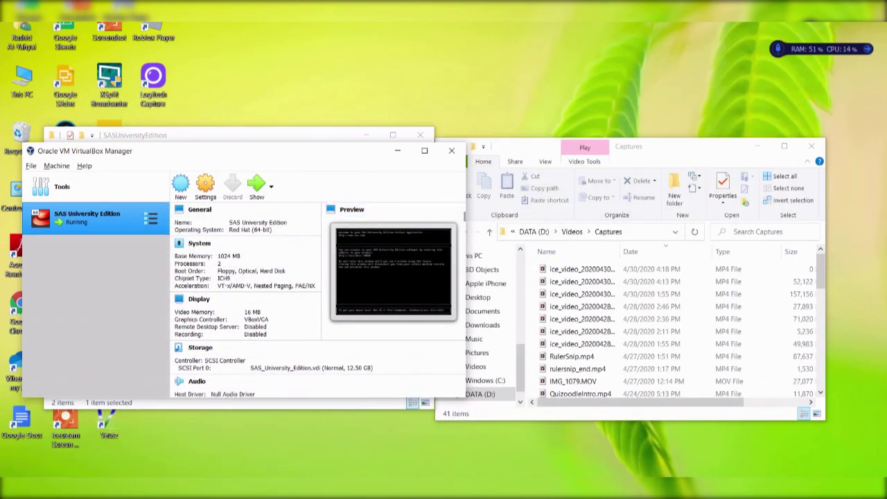
Step: Power off the SAS University Edition machine and close VirtualBox Manager
{"action": "mouse_move", "coordinate": [650, 486]}
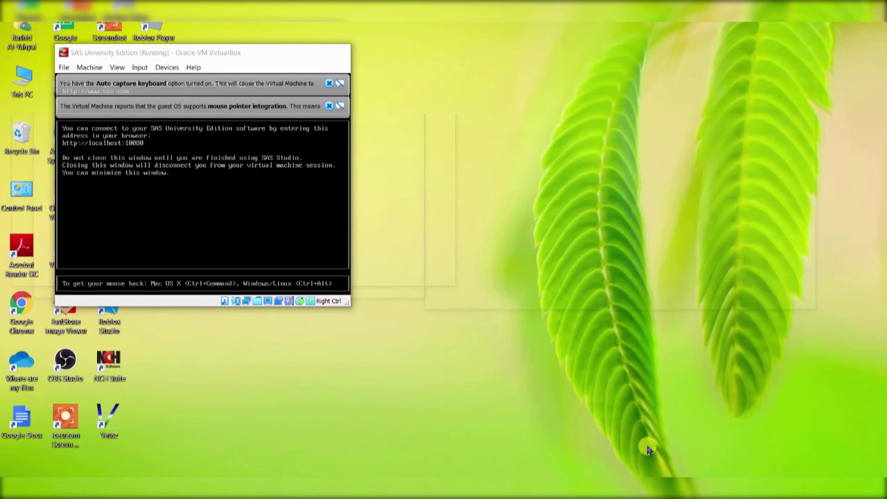
{"action": "left_click", "coordinate": [648, 449]}
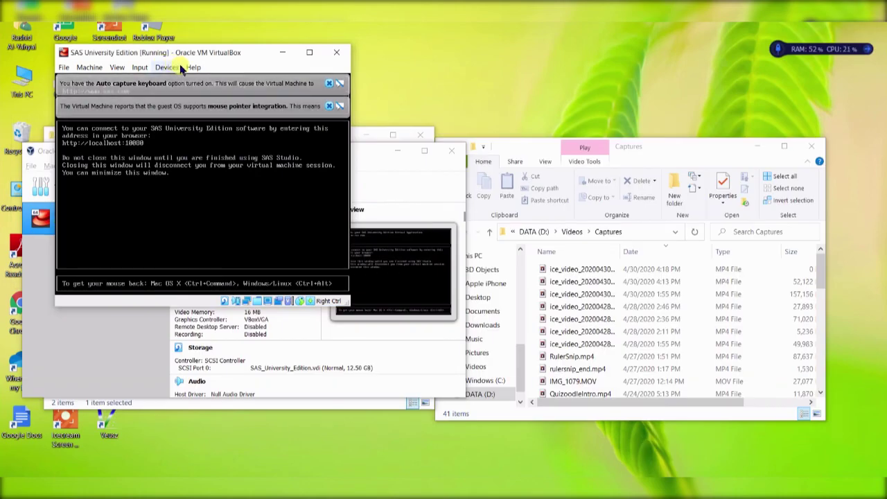
{"action": "left_click", "coordinate": [339, 55]}
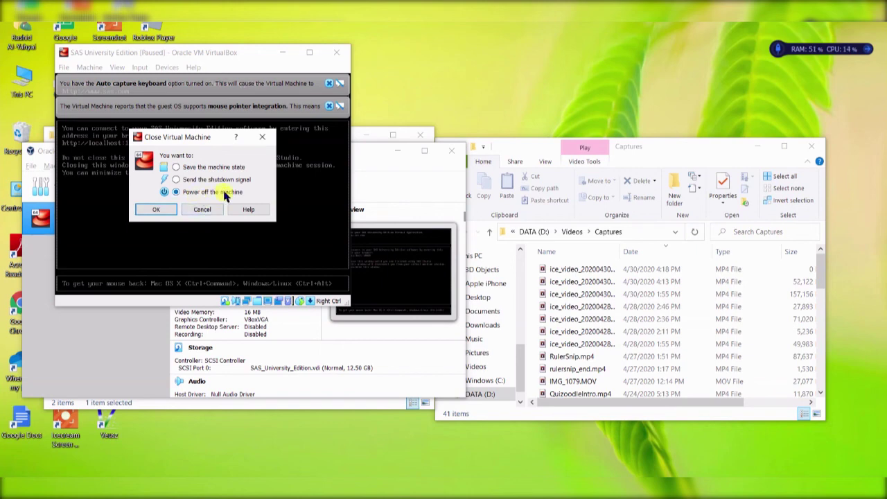
{"action": "left_click", "coordinate": [158, 210]}
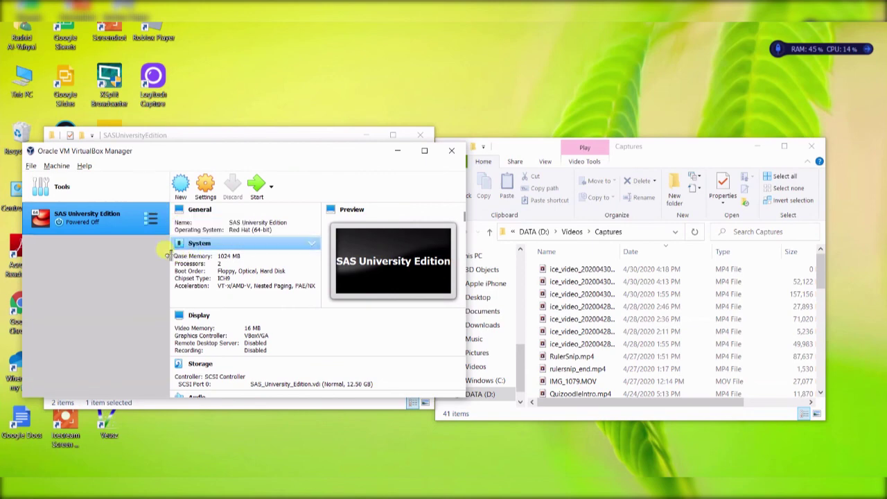
{"action": "left_click", "coordinate": [452, 151]}
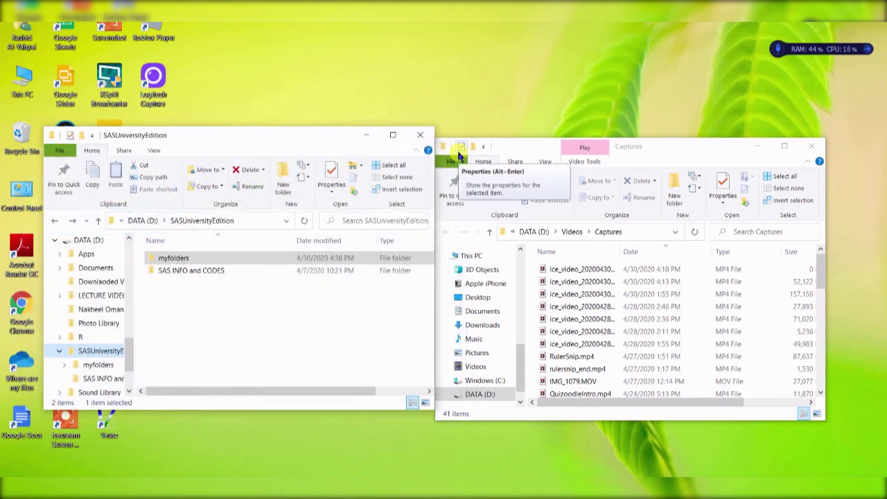
Step: Minimize the Captures folder window, leaving D:\SASUniversityEdition open
{"action": "left_click", "coordinate": [759, 146]}
{"action": "left_click", "coordinate": [637, 435]}
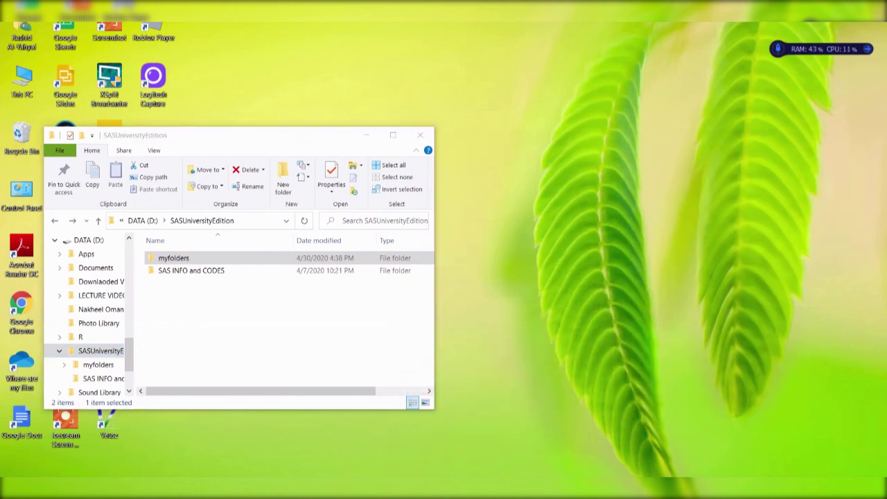
{"action": "mouse_move", "coordinate": [742, 452]}
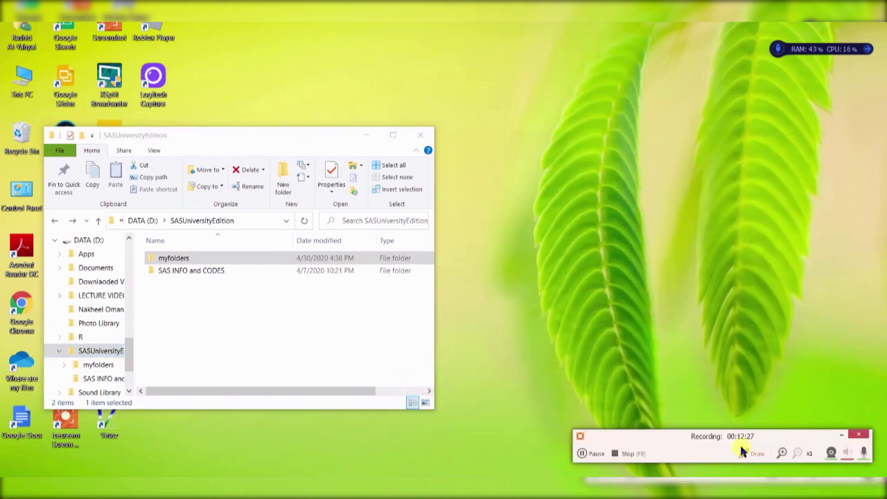
{"action": "left_click", "coordinate": [831, 453]}
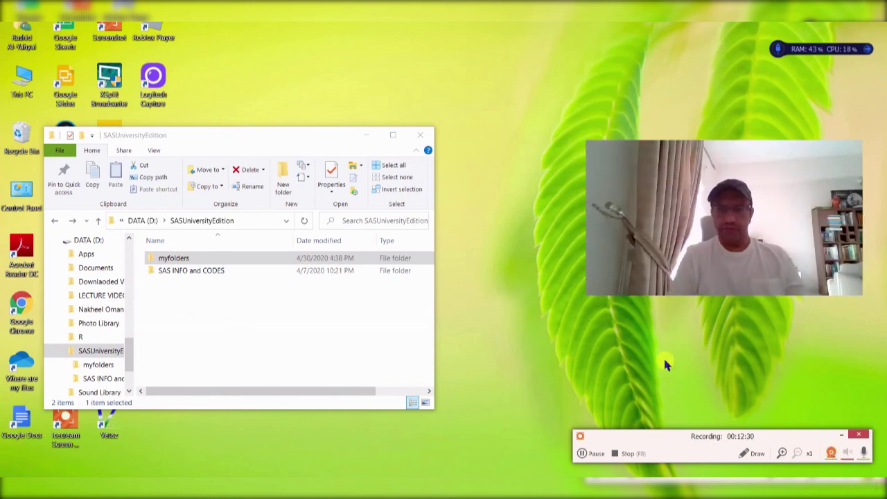